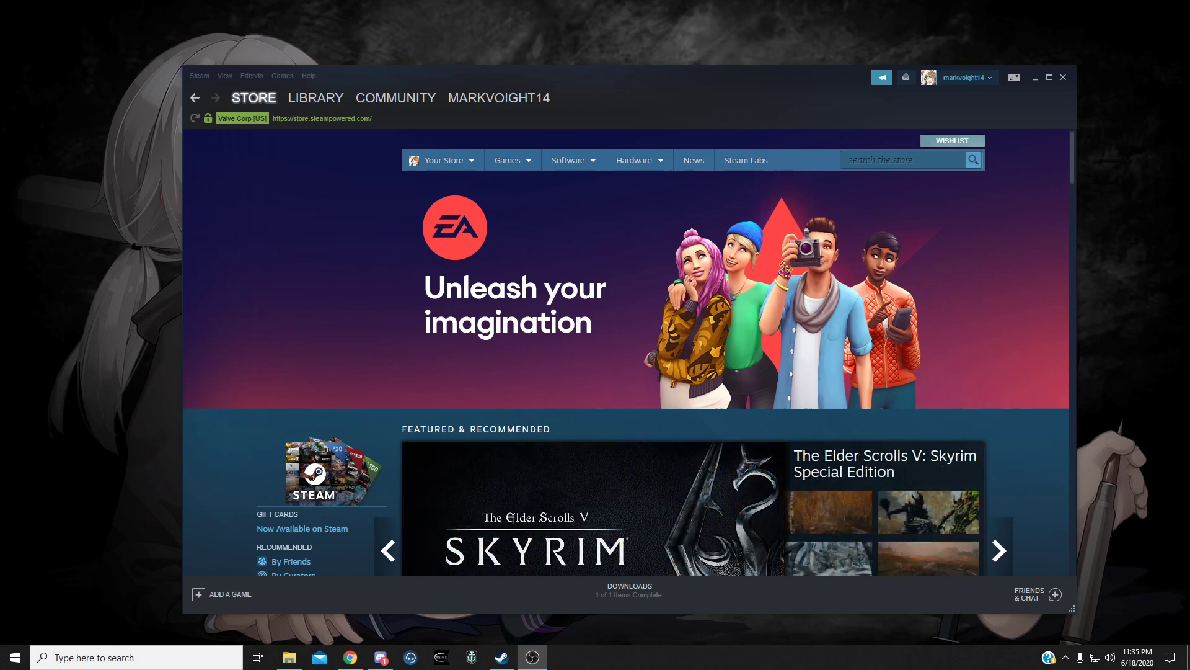
Open The Isle's page in the game library.
{"action": "mouse_move", "coordinate": [474, 98]}
{"action": "mouse_move", "coordinate": [332, 94]}
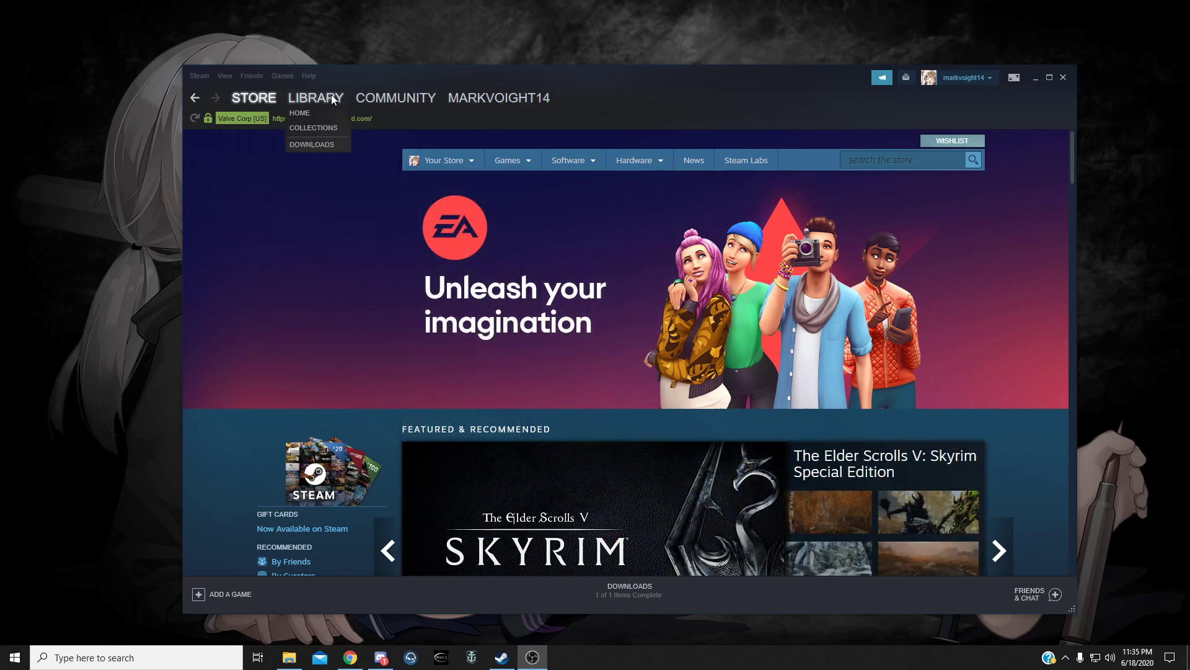
{"action": "left_click", "coordinate": [300, 116]}
{"action": "scroll", "coordinate": [229, 459], "scroll_direction": "down", "scroll_amount": 4}
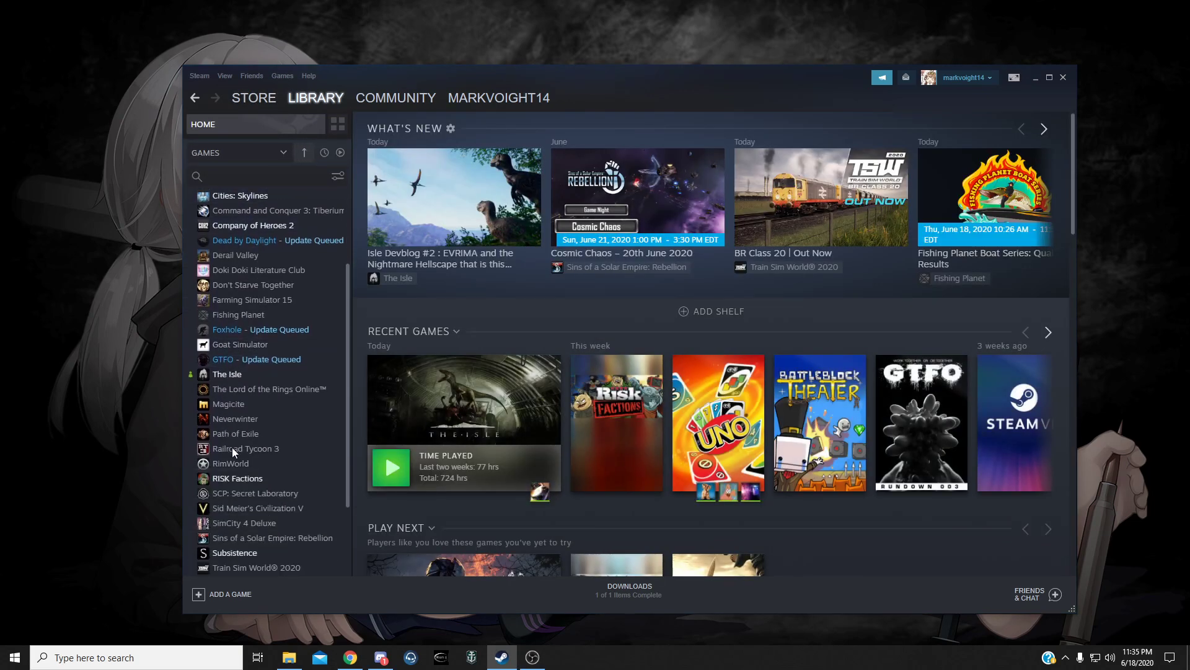
{"action": "left_click", "coordinate": [253, 359]}
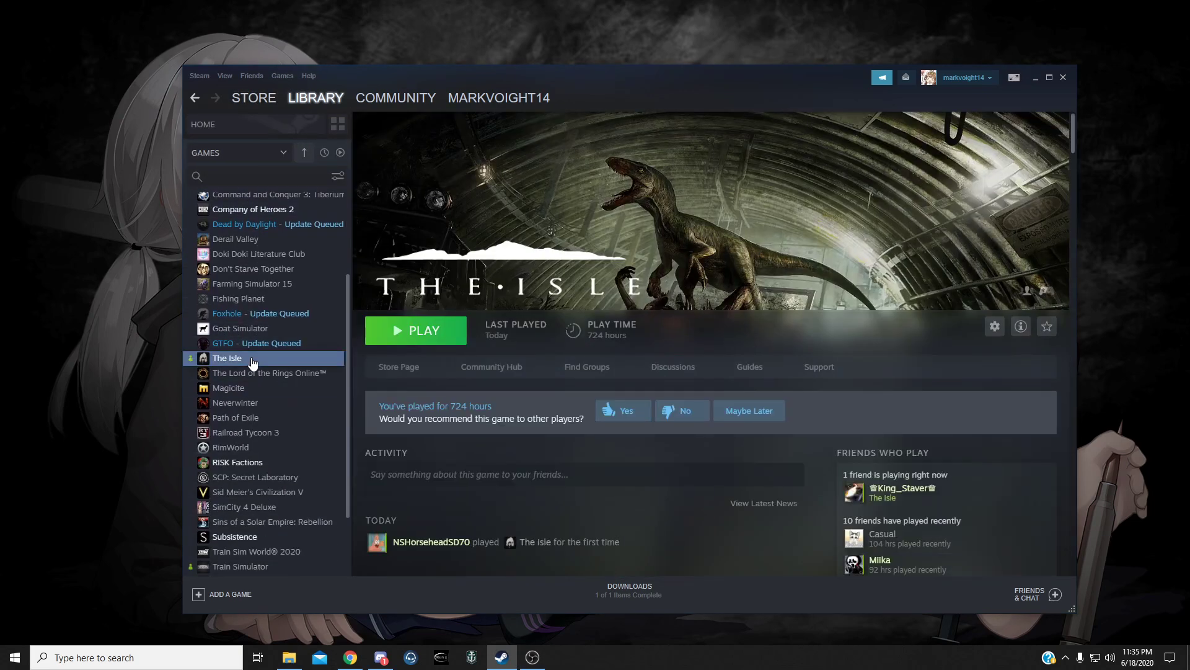
Browse The Isle's local files from its properties and go up to the parent common folder.
{"action": "right_click", "coordinate": [250, 359]}
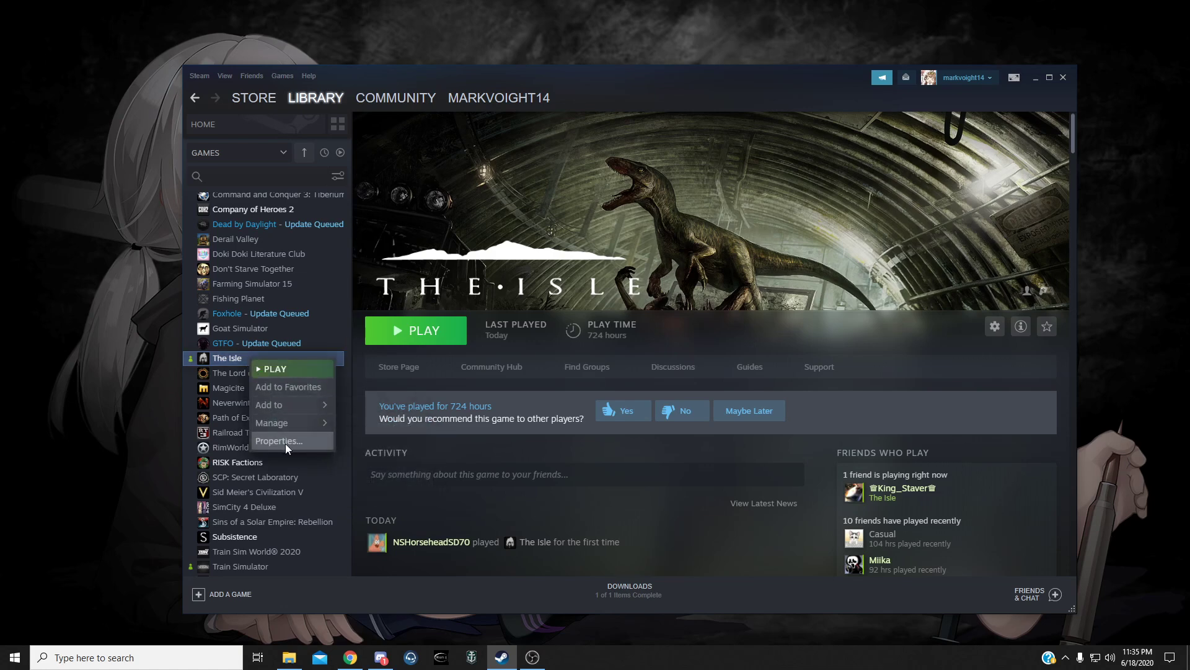
{"action": "left_click", "coordinate": [285, 440]}
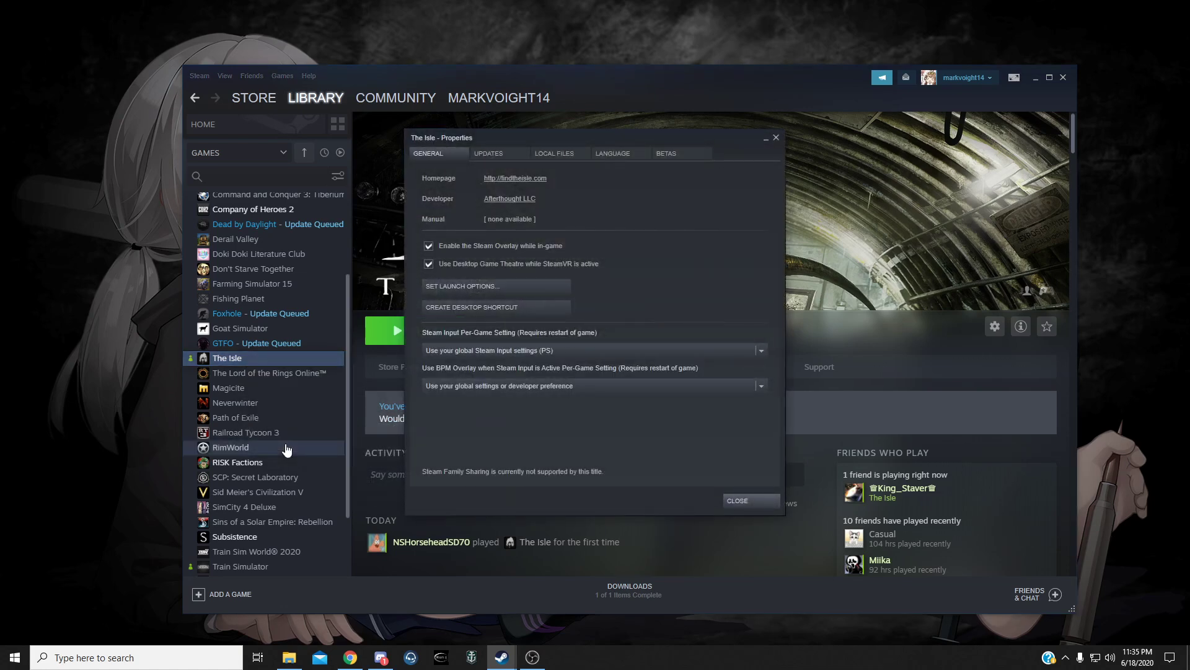
{"action": "left_click", "coordinate": [549, 156]}
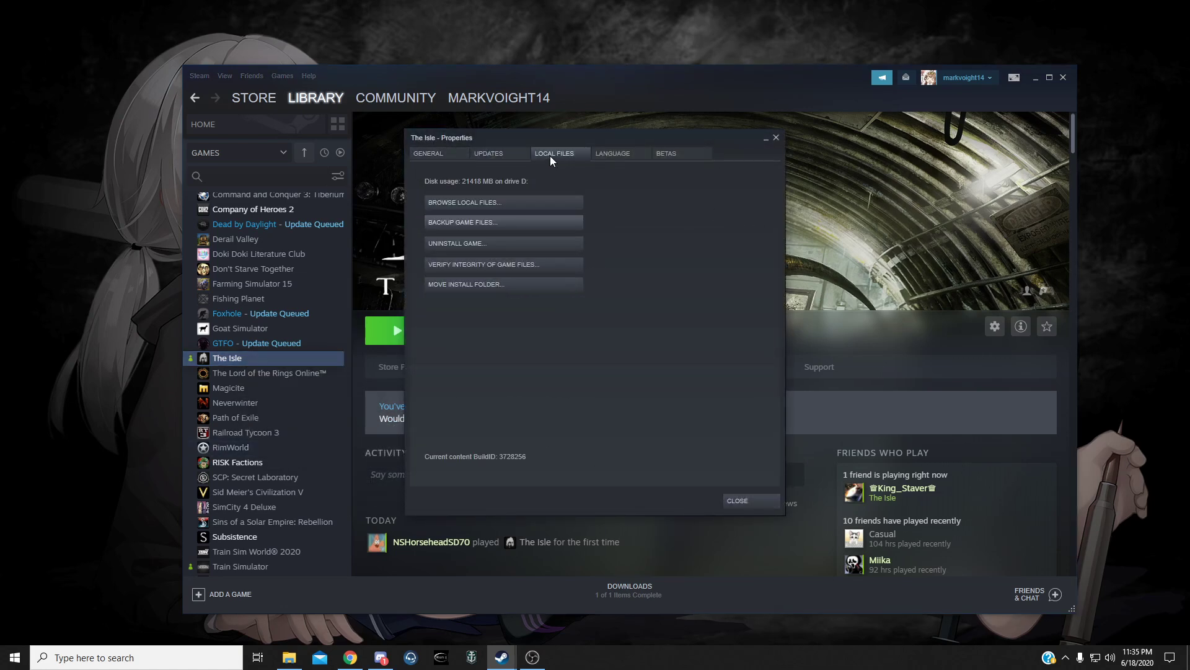
{"action": "left_click", "coordinate": [478, 206]}
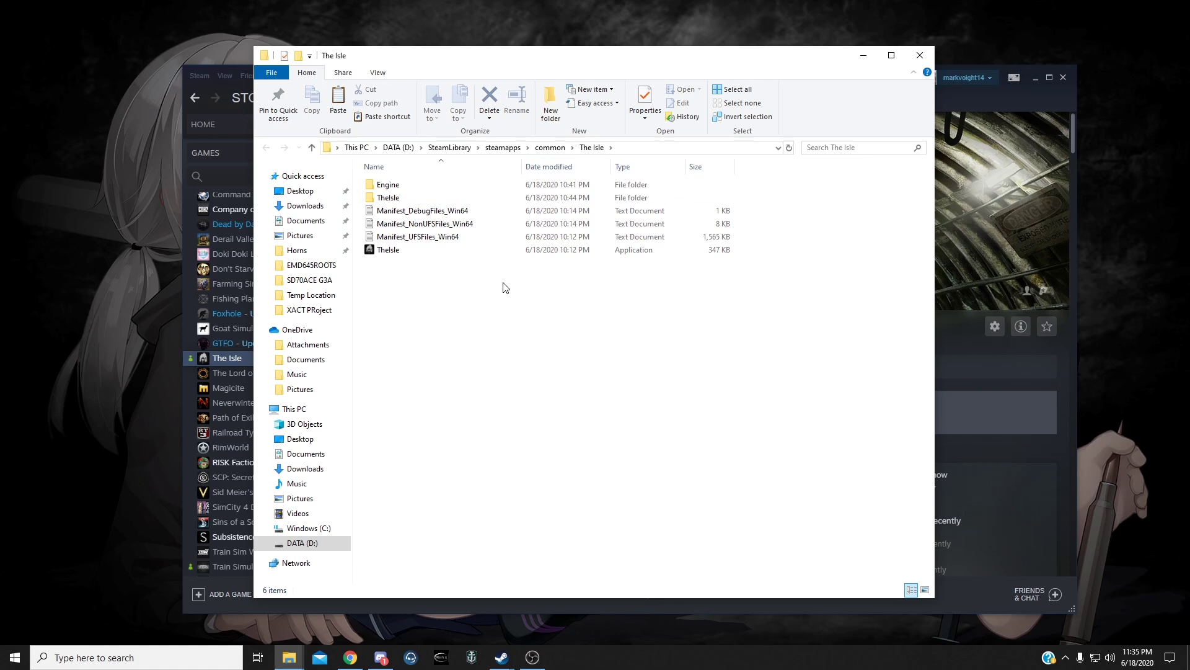
{"action": "left_click", "coordinate": [550, 147]}
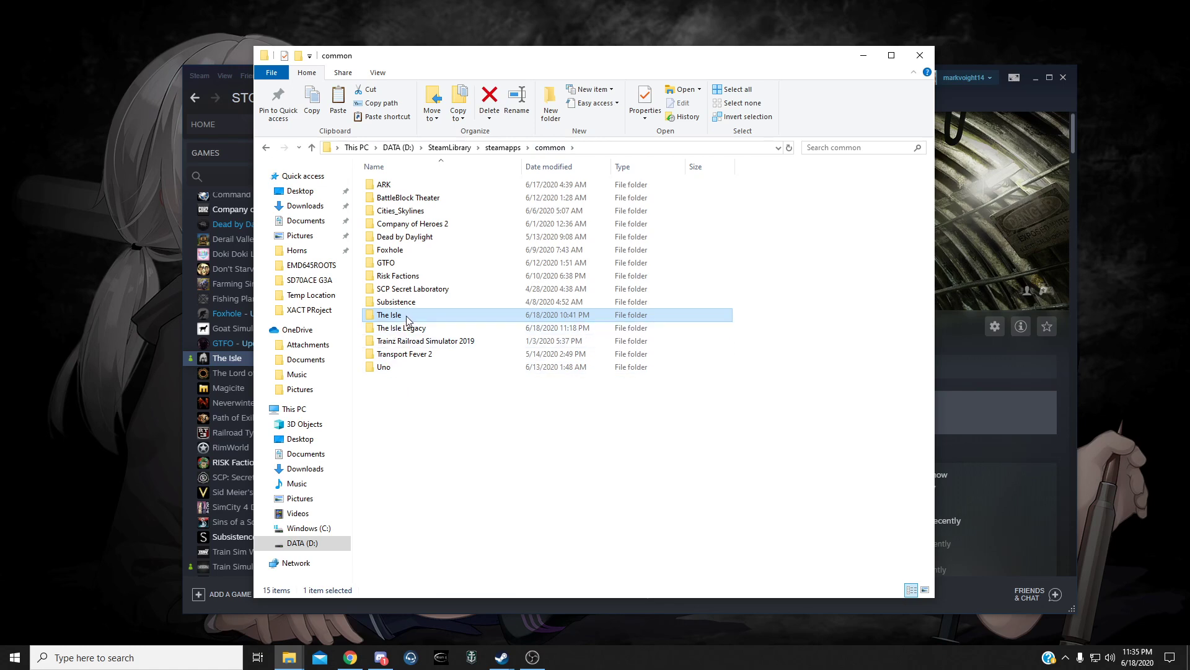
{"action": "left_click", "coordinate": [436, 331]}
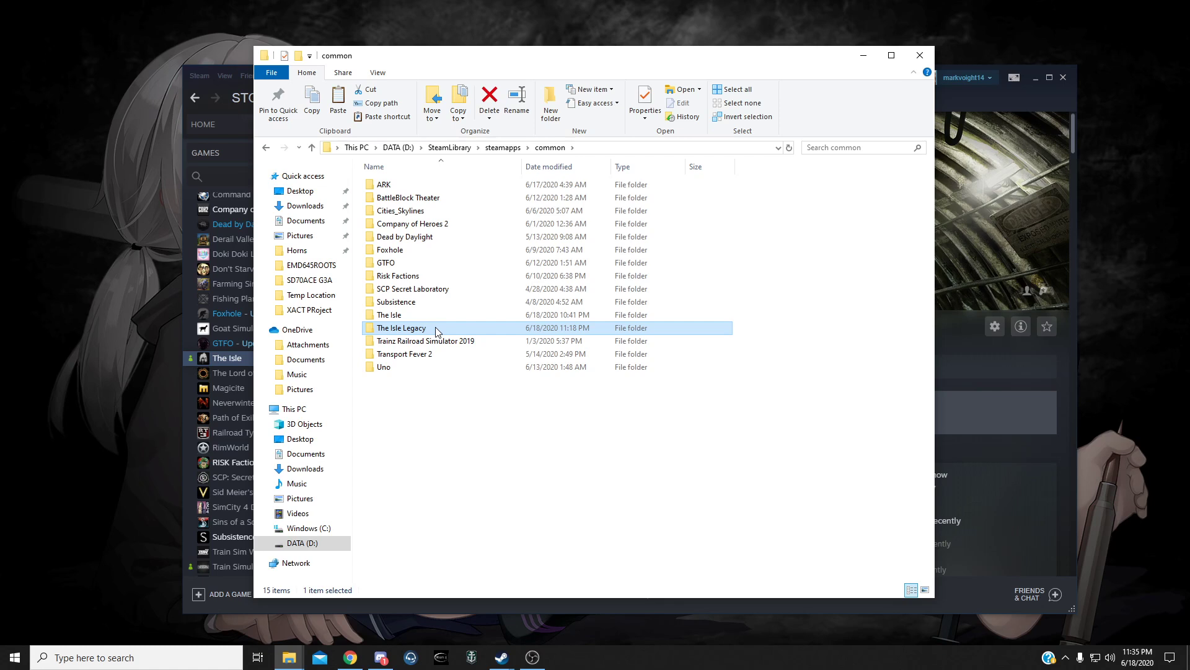
{"action": "right_click", "coordinate": [436, 327]}
{"action": "left_click", "coordinate": [409, 327]}
{"action": "left_click", "coordinate": [470, 330]}
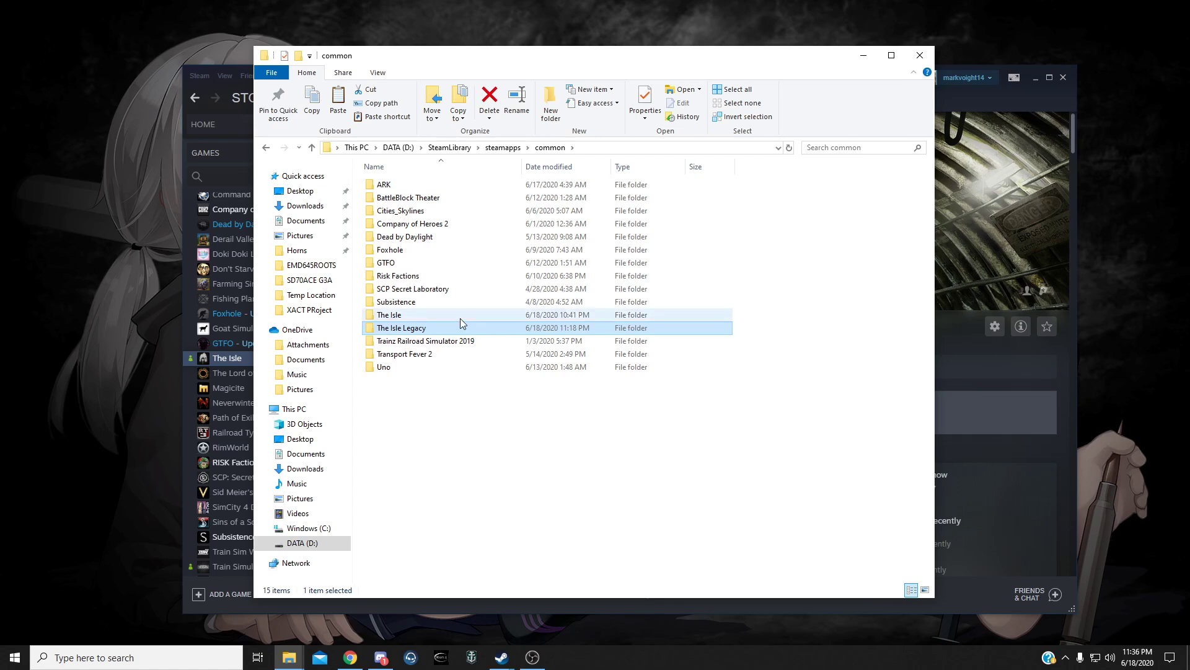
Copy The Isle folder within the common folder, without pasting it.
{"action": "left_click", "coordinate": [460, 318]}
{"action": "right_click", "coordinate": [429, 318]}
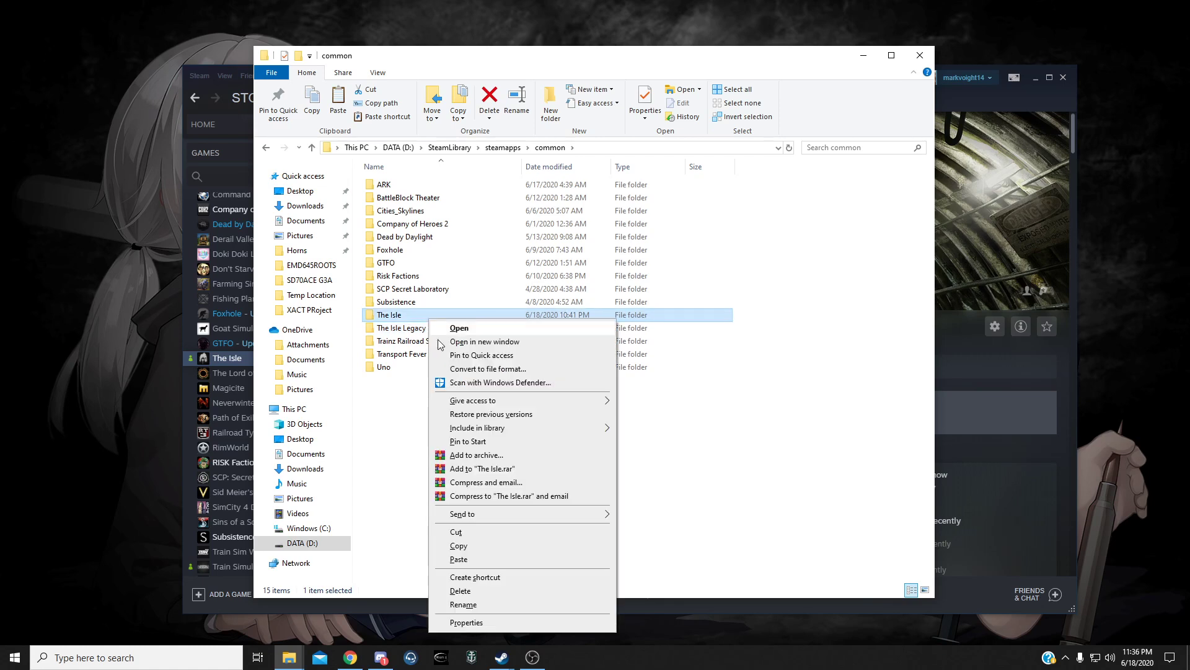
{"action": "left_click", "coordinate": [458, 546]}
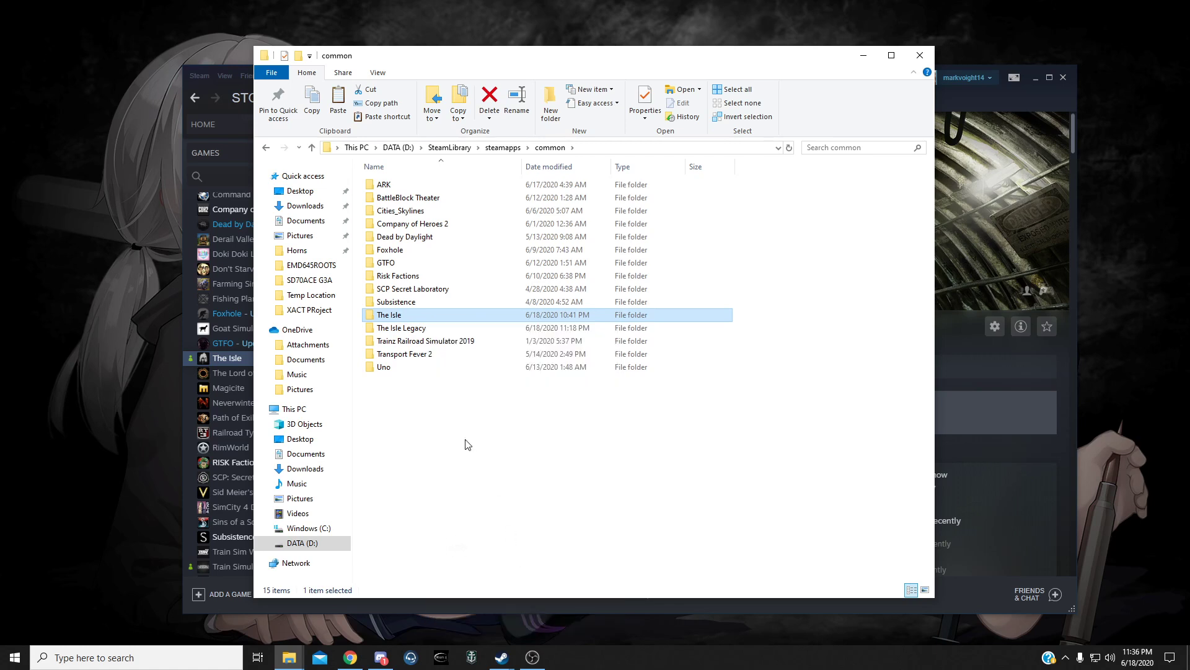
{"action": "right_click", "coordinate": [453, 400]}
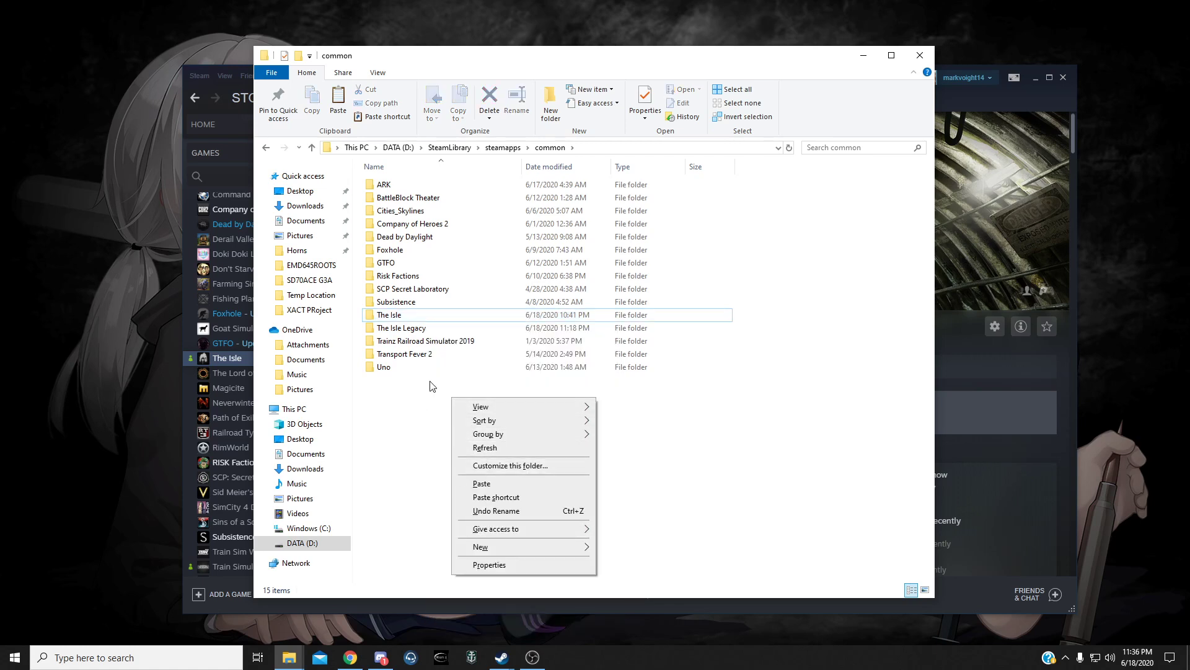
{"action": "left_click", "coordinate": [670, 436]}
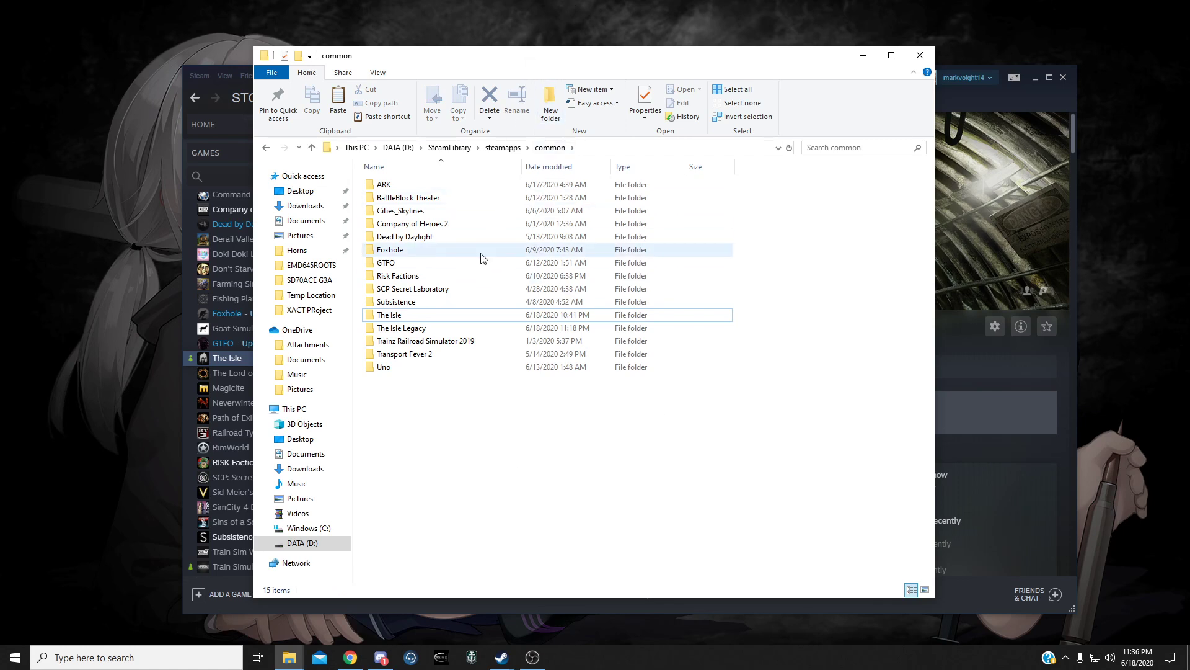
{"action": "left_click", "coordinate": [434, 335]}
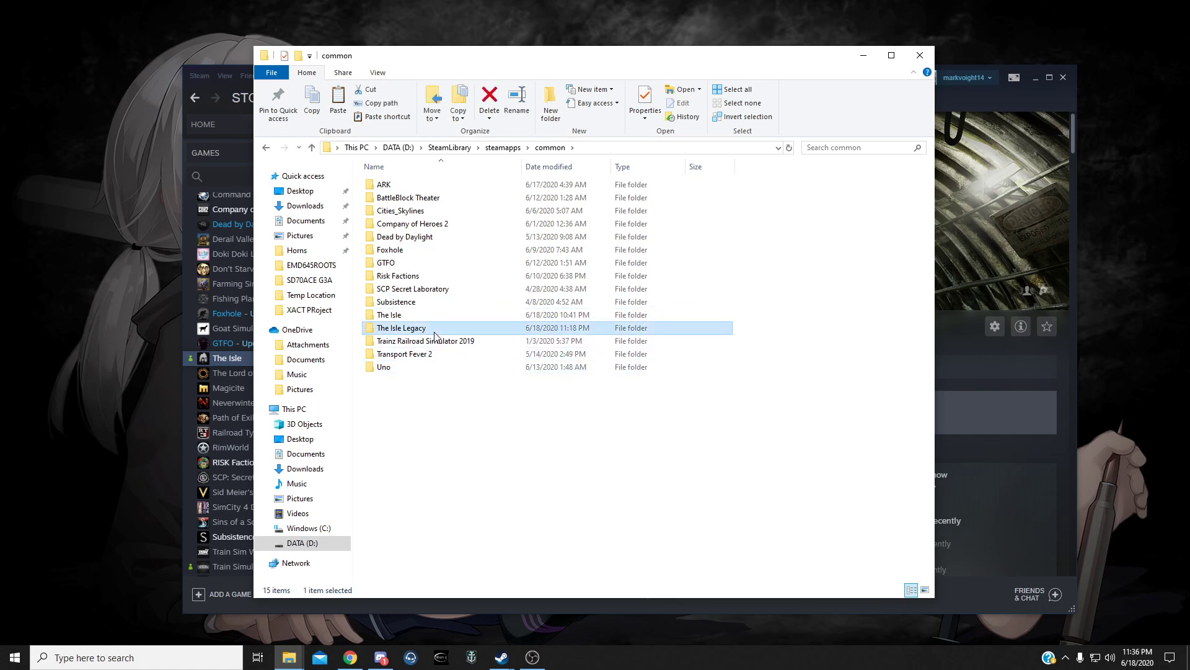
{"action": "left_click", "coordinate": [435, 333]}
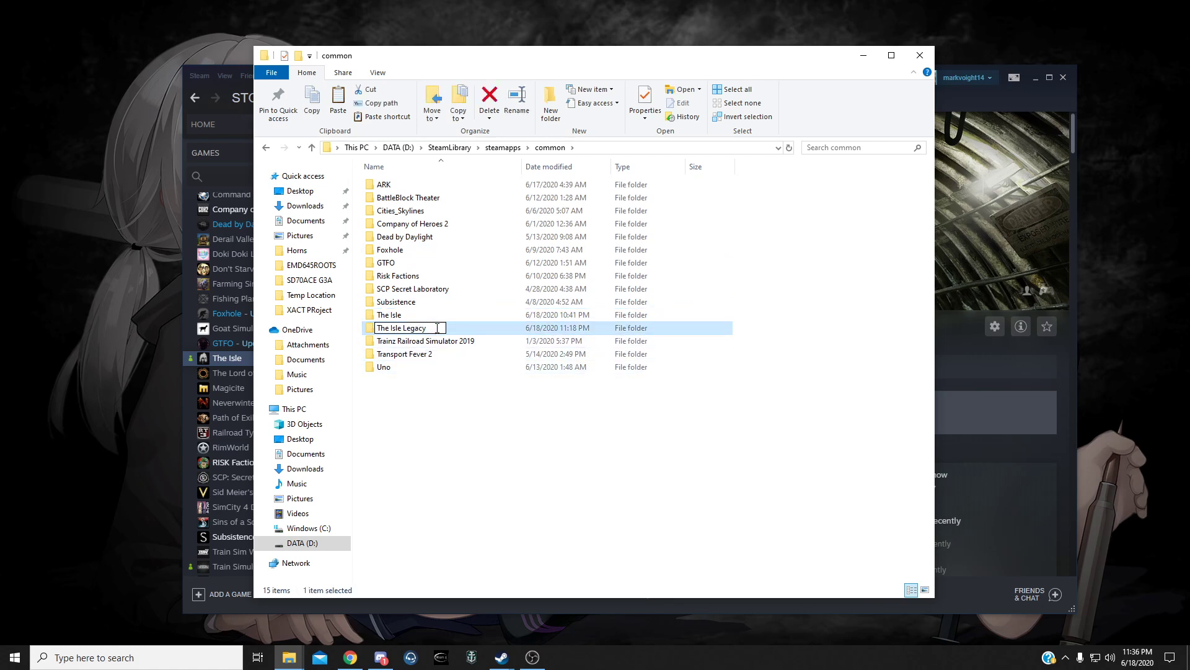
{"action": "left_click", "coordinate": [441, 412]}
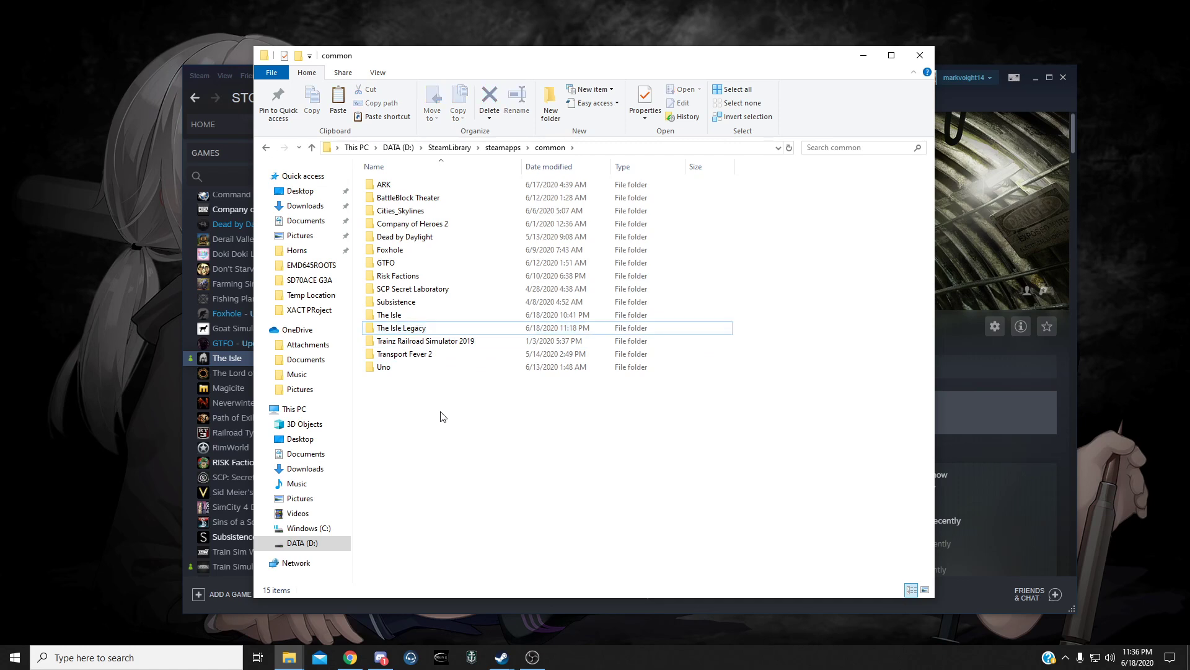
{"action": "left_click", "coordinate": [434, 335]}
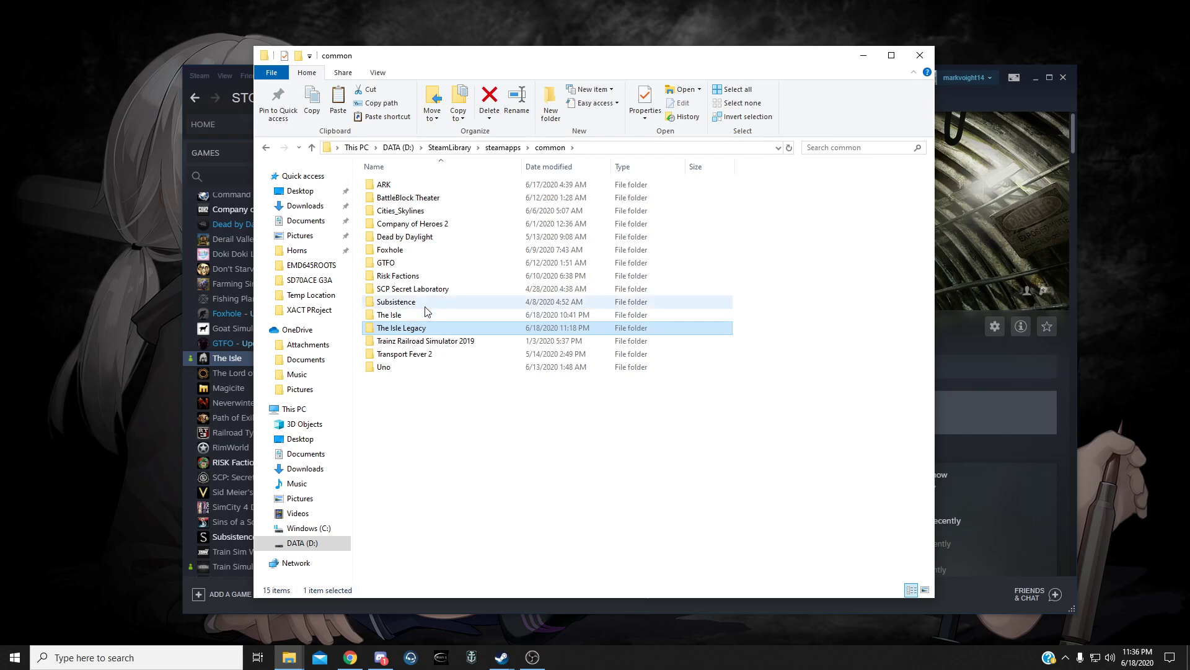
{"action": "left_click", "coordinate": [417, 315]}
{"action": "left_click", "coordinate": [395, 316]}
{"action": "left_click", "coordinate": [960, 366]}
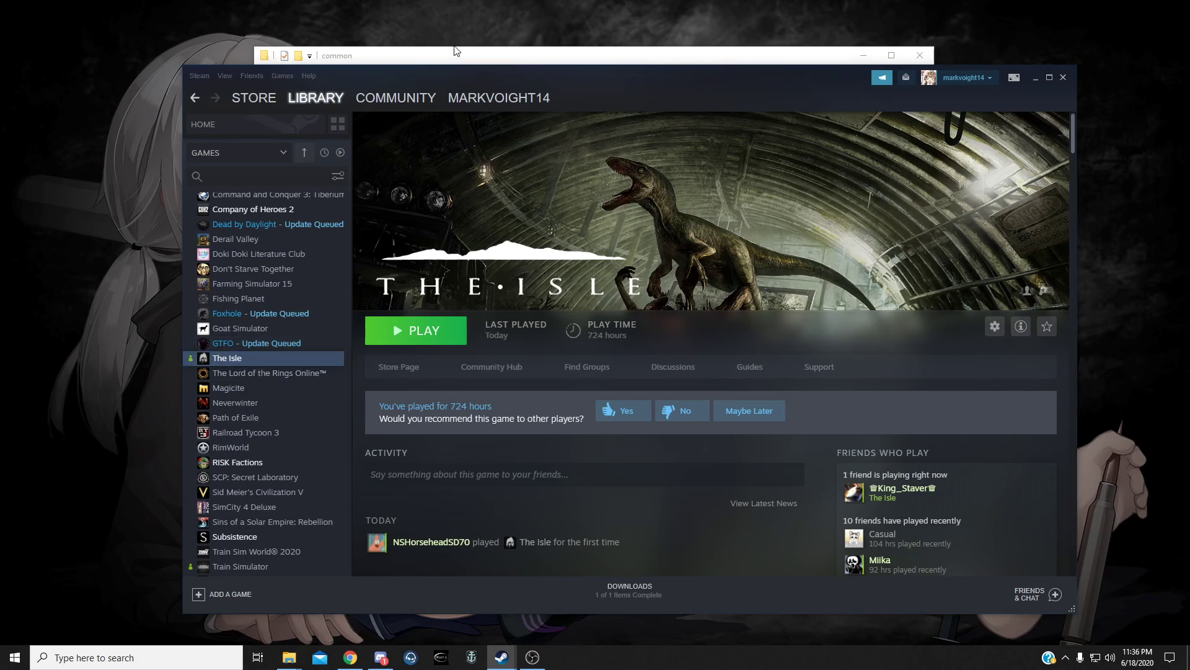
{"action": "left_click", "coordinate": [476, 53]}
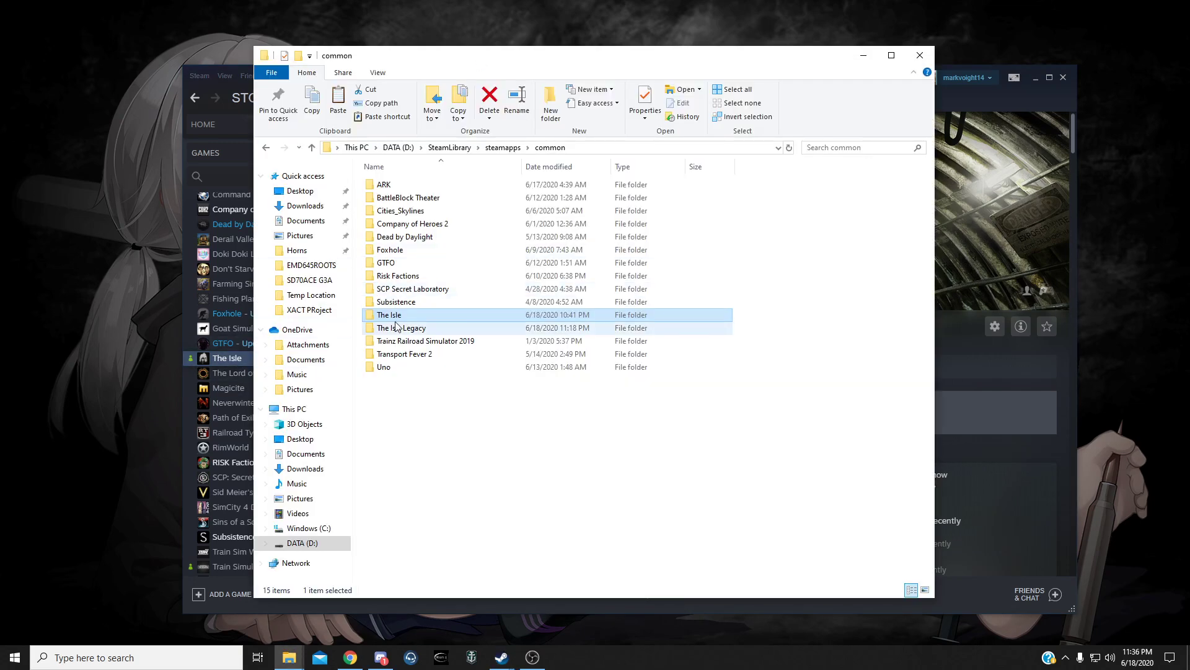
Switch to Steam and examine the beta branches offered in The Isle's properties, leaving the selection unmodified.
{"action": "left_click", "coordinate": [1006, 381]}
{"action": "right_click", "coordinate": [242, 365]}
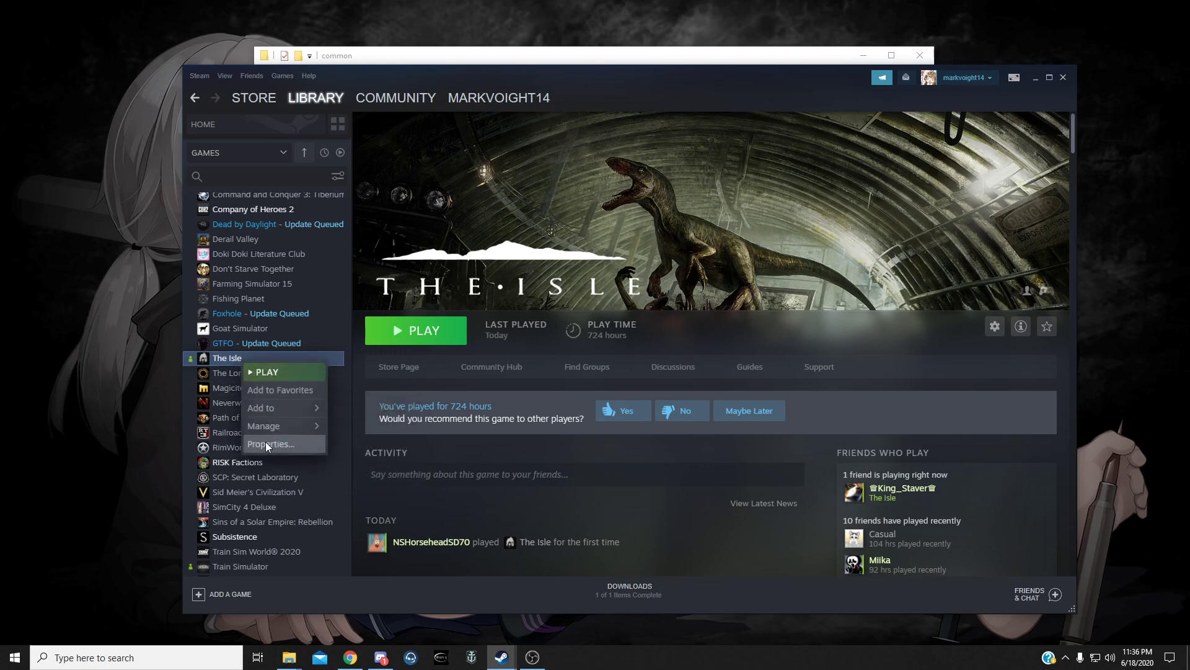
{"action": "left_click", "coordinate": [267, 444]}
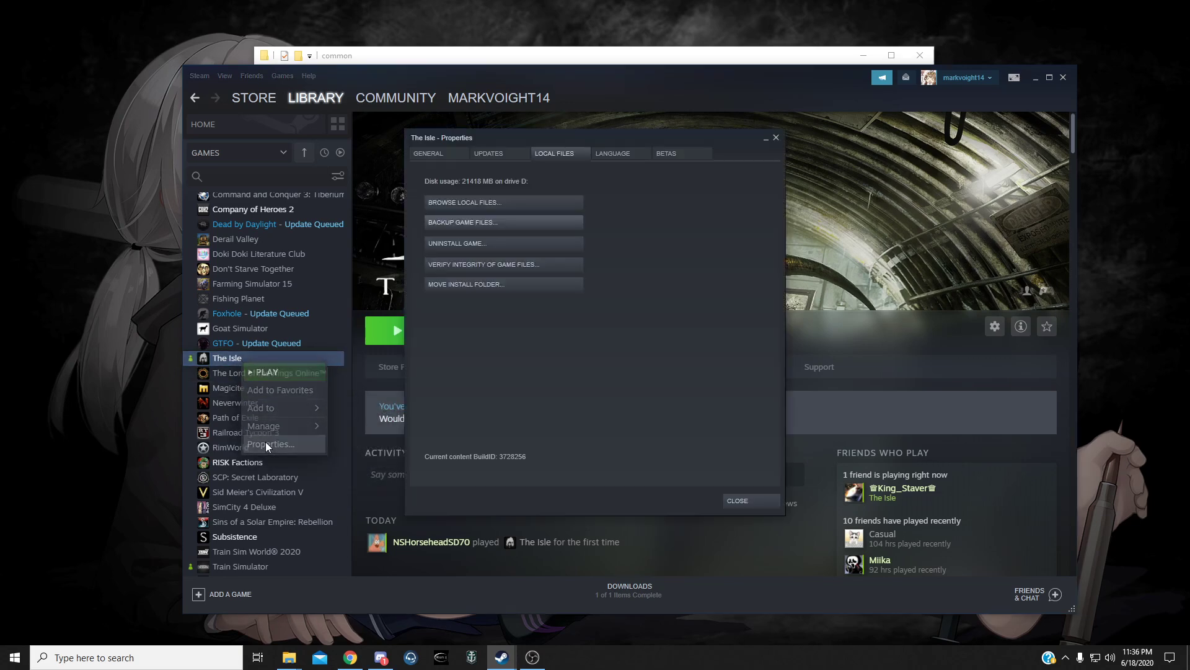
{"action": "left_click", "coordinate": [667, 158]}
{"action": "left_click", "coordinate": [588, 197]}
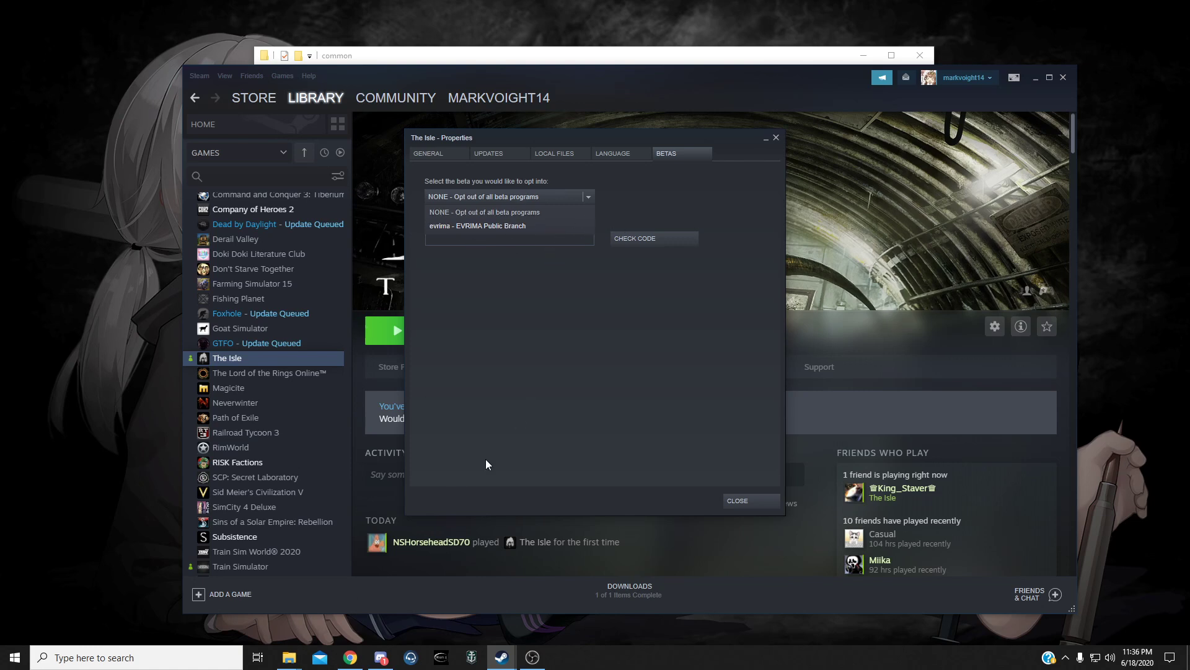
{"action": "left_click", "coordinate": [533, 397]}
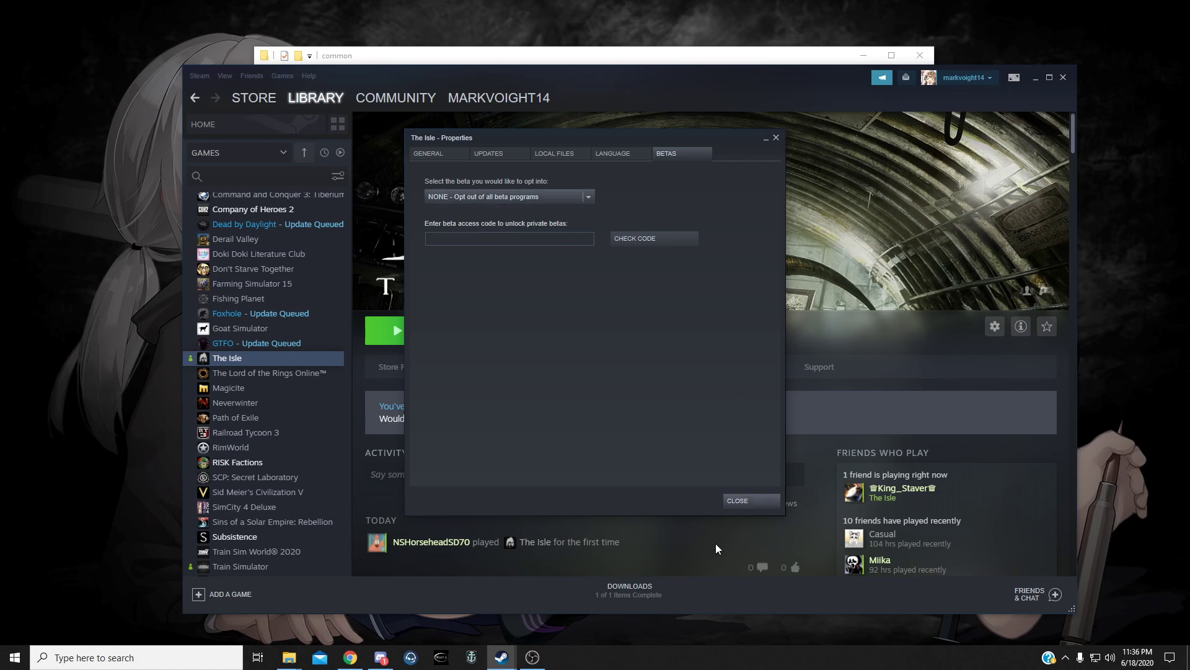
{"action": "left_click", "coordinate": [732, 503]}
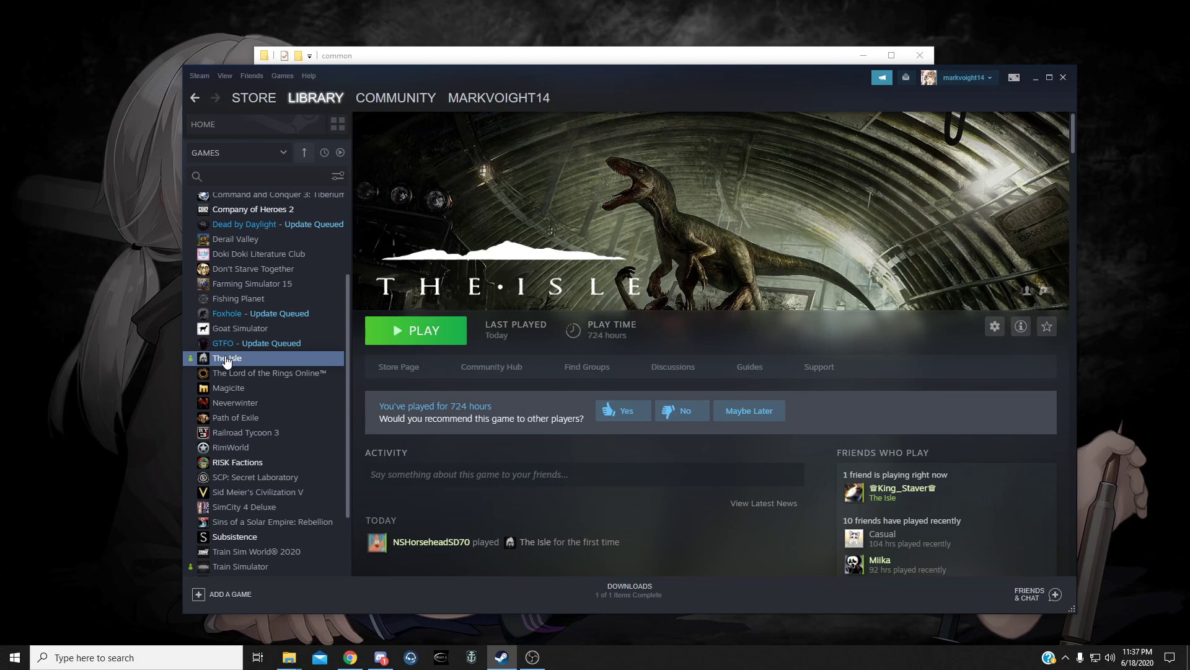
Switch to File Explorer and rename The Isle folder in common as The Isle Evirma.
{"action": "left_click", "coordinate": [613, 63]}
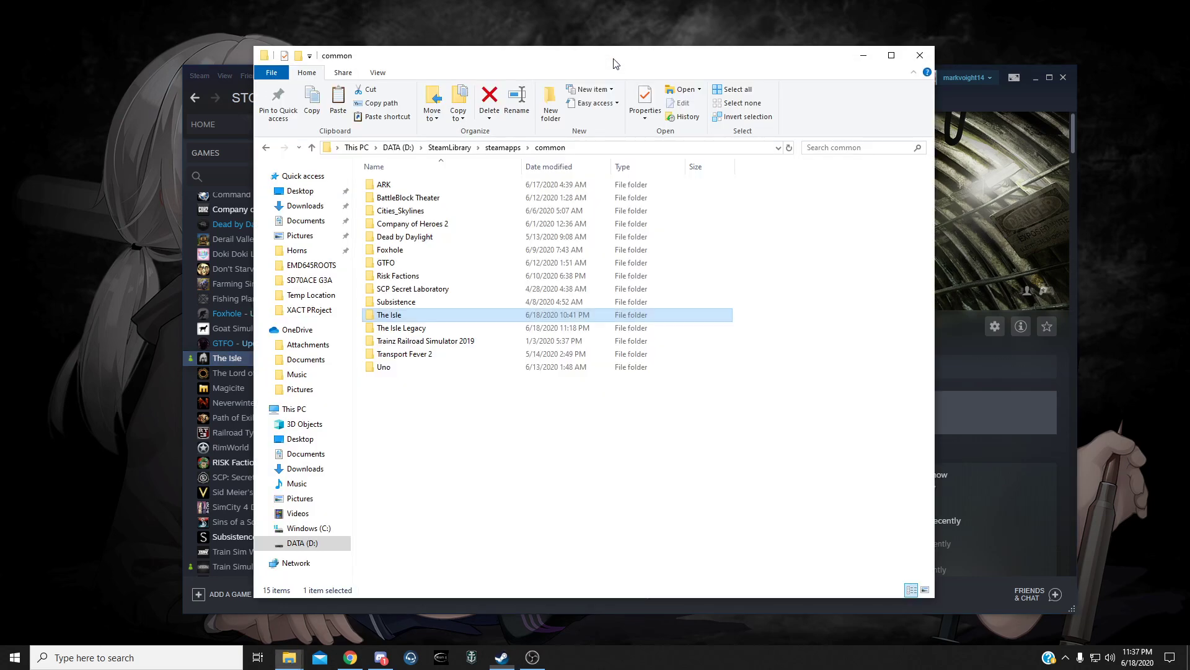
{"action": "left_click", "coordinate": [436, 329]}
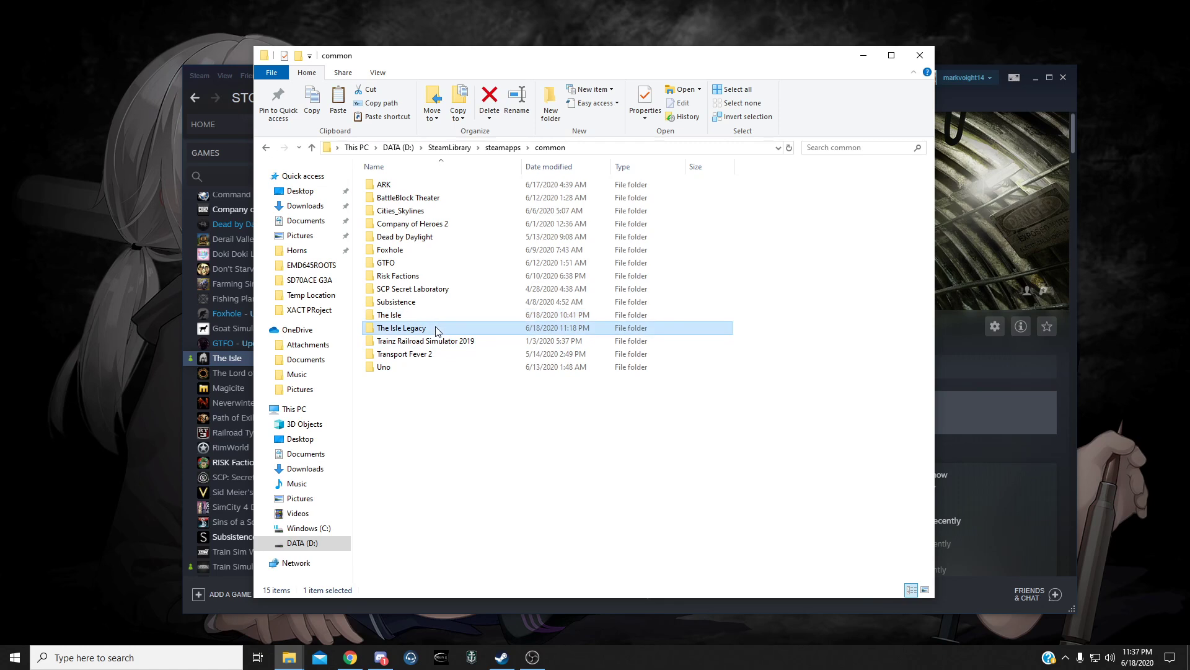
{"action": "left_click", "coordinate": [427, 316]}
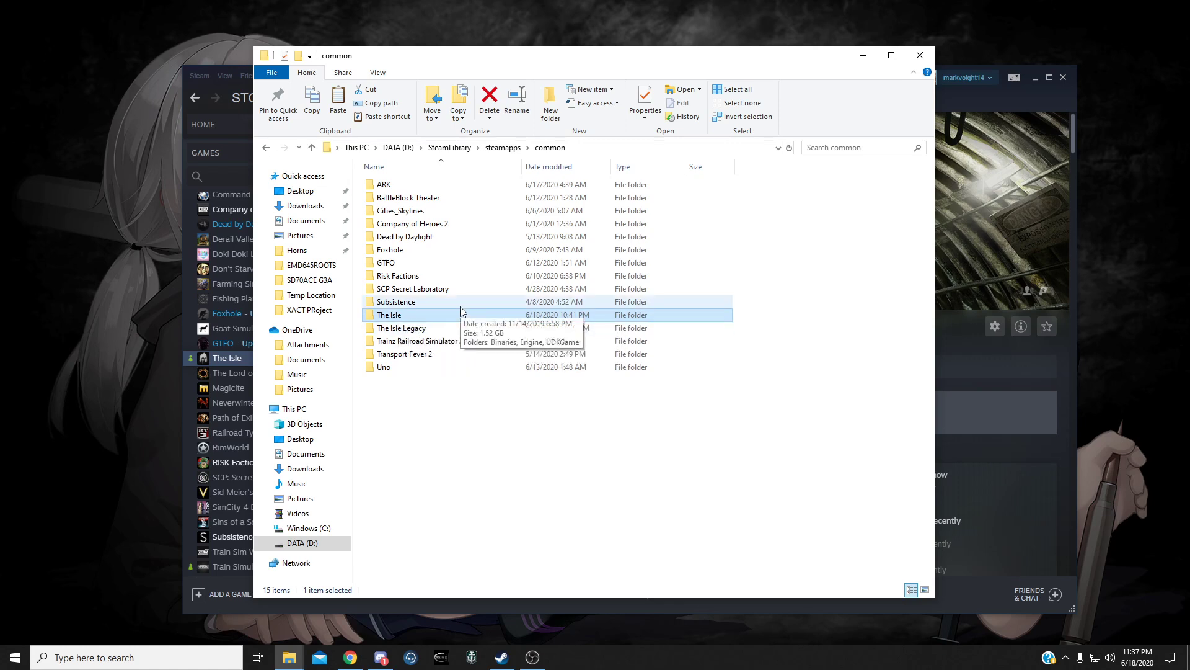
{"action": "left_click", "coordinate": [418, 332]}
{"action": "right_click", "coordinate": [418, 317]}
{"action": "left_click", "coordinate": [477, 604]}
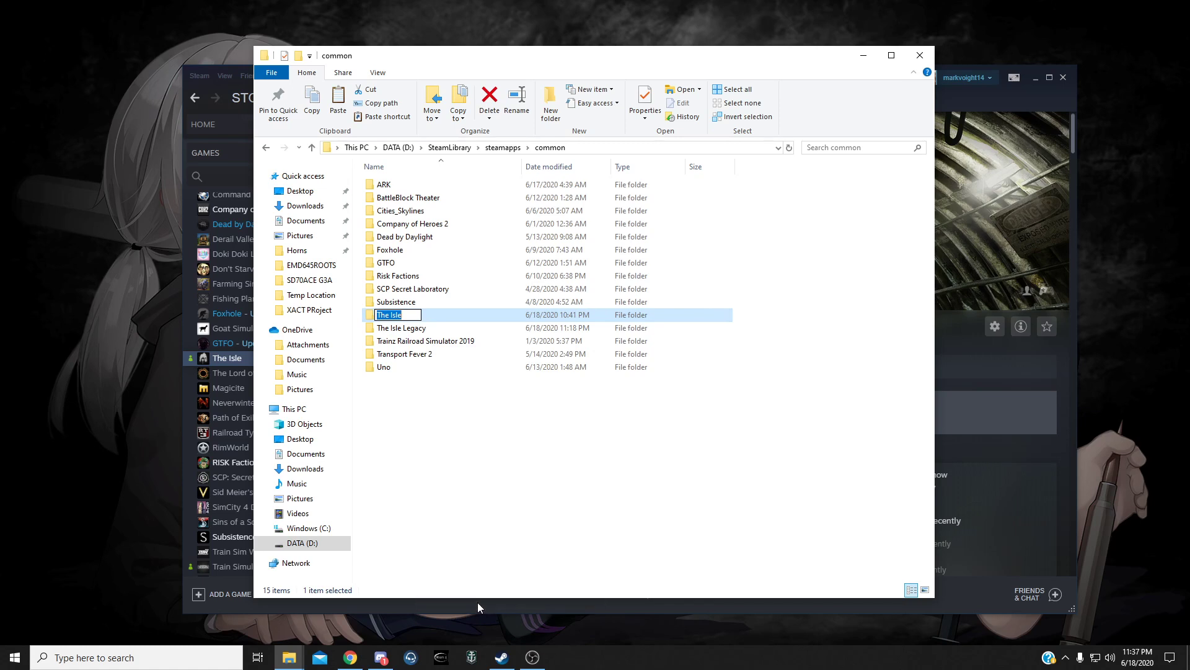
{"action": "key", "text": "End"}
{"action": "type", "text": "Evirma"}
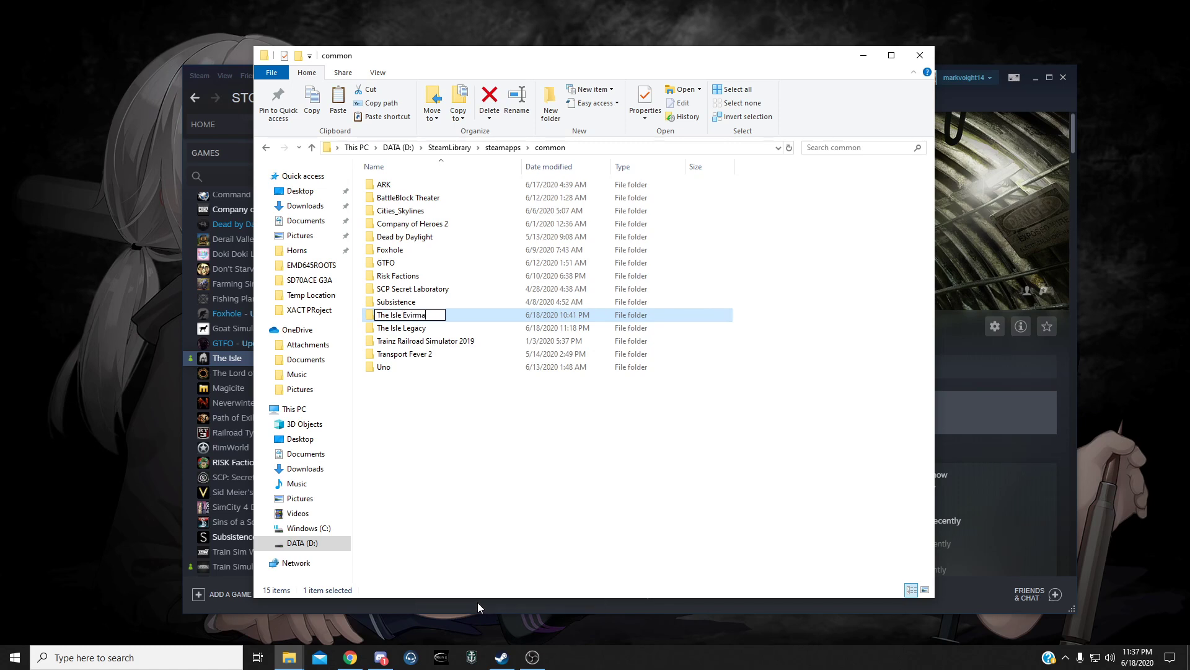
{"action": "left_click", "coordinate": [471, 366]}
Rename The Isle Legacy folder as The Isle.
{"action": "right_click", "coordinate": [446, 332]}
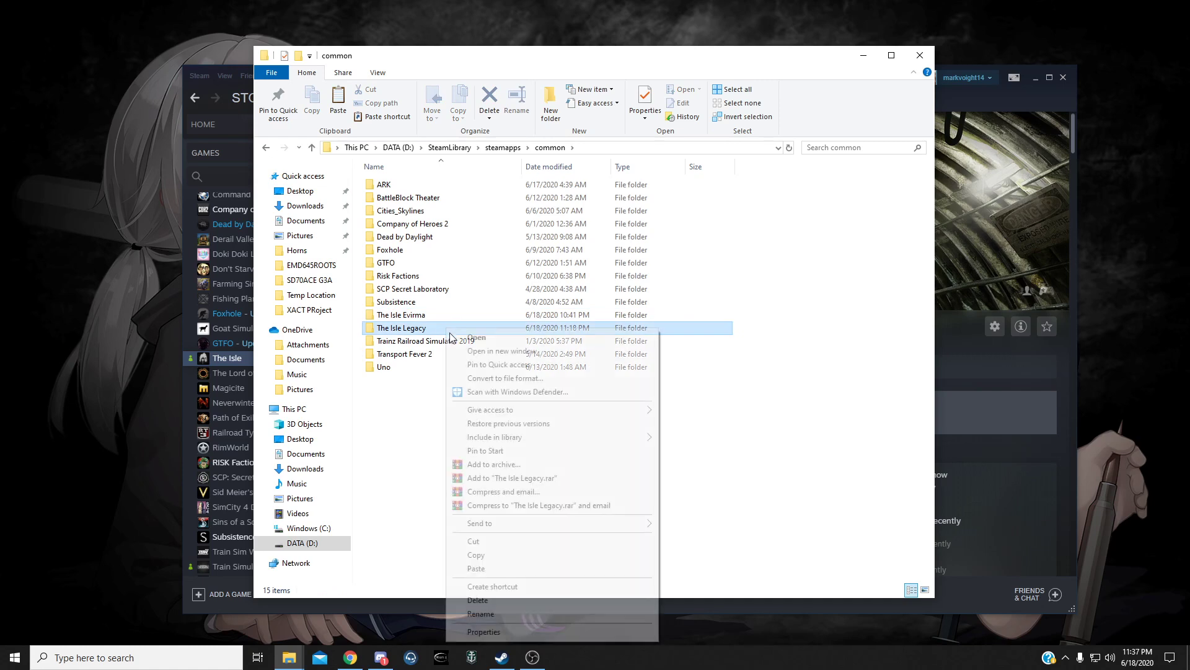
{"action": "left_click", "coordinate": [484, 617]}
{"action": "key", "text": "End"}
{"action": "key", "text": "BackSpace"}
{"action": "key", "text": "BackSpace"}
{"action": "key", "text": "BackSpace"}
{"action": "key", "text": "BackSpace"}
{"action": "key", "text": "BackSpace"}
{"action": "key", "text": "BackSpace"}
{"action": "key", "text": "BackSpace"}
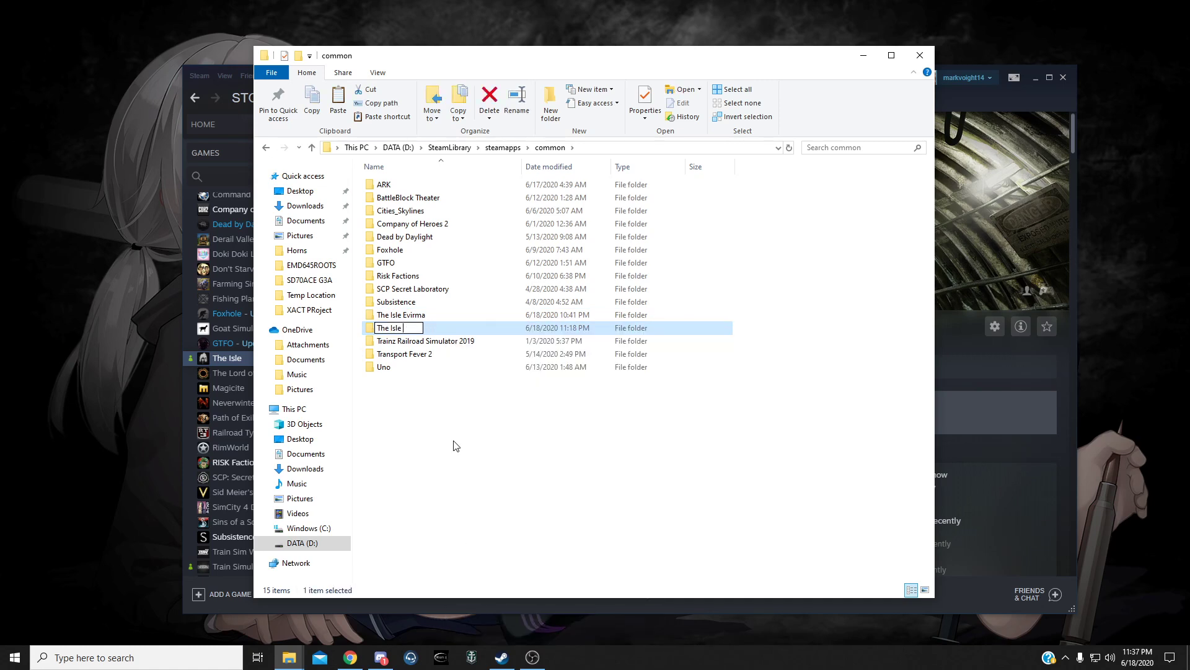
{"action": "left_click", "coordinate": [456, 445]}
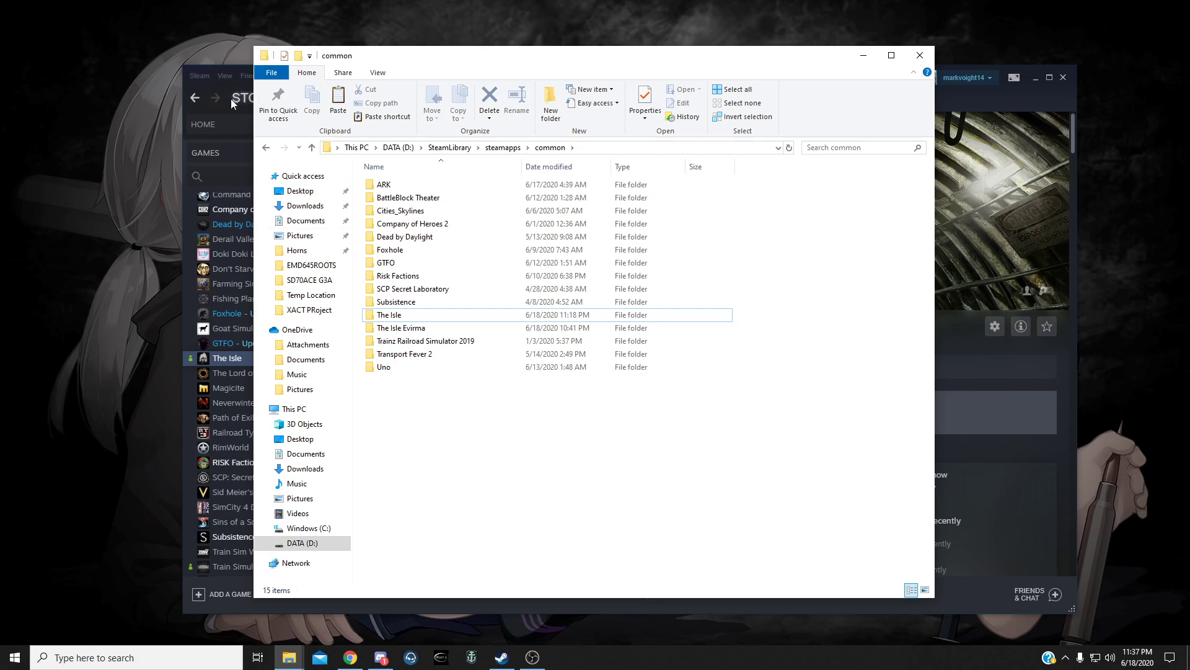
Switch to Steam and set The Isle's automatic updates to "Only update this game when I launch it", closing its properties.
{"action": "left_click", "coordinate": [205, 106]}
{"action": "right_click", "coordinate": [268, 360]}
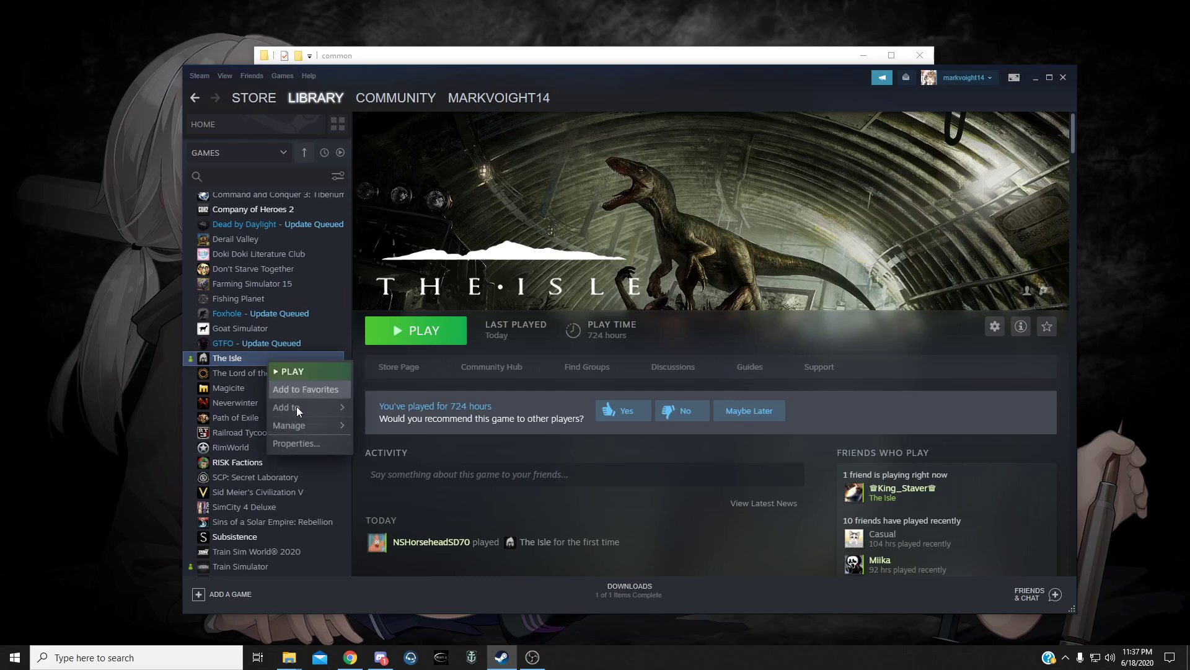
{"action": "left_click", "coordinate": [300, 442]}
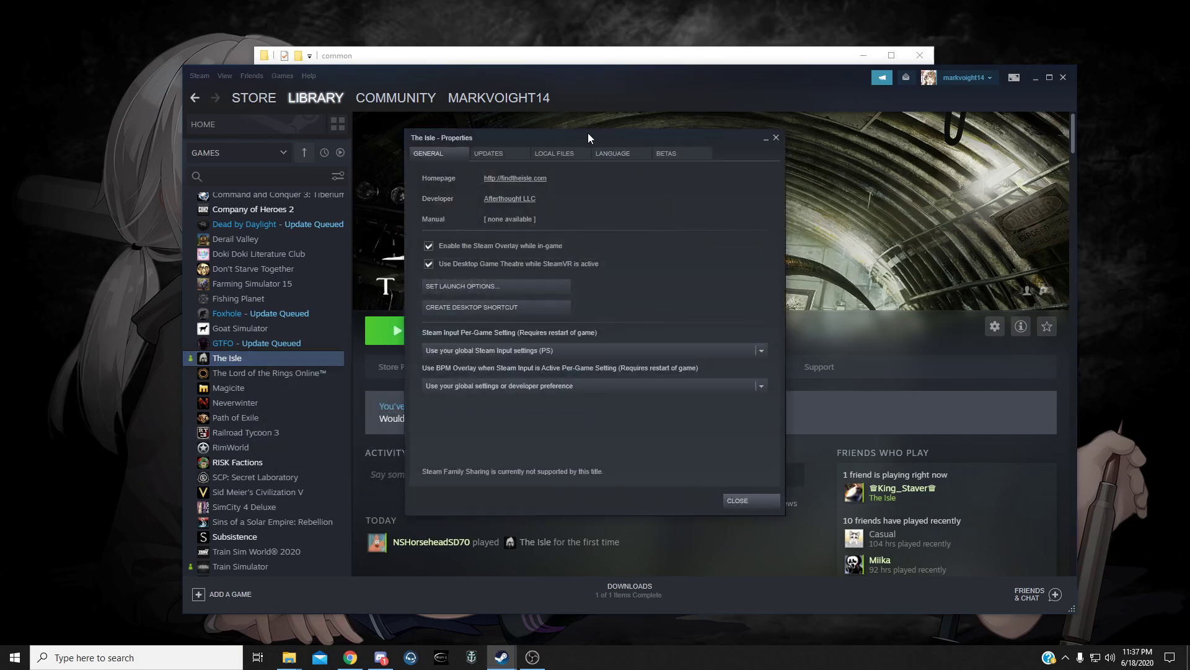
{"action": "left_click", "coordinate": [513, 156]}
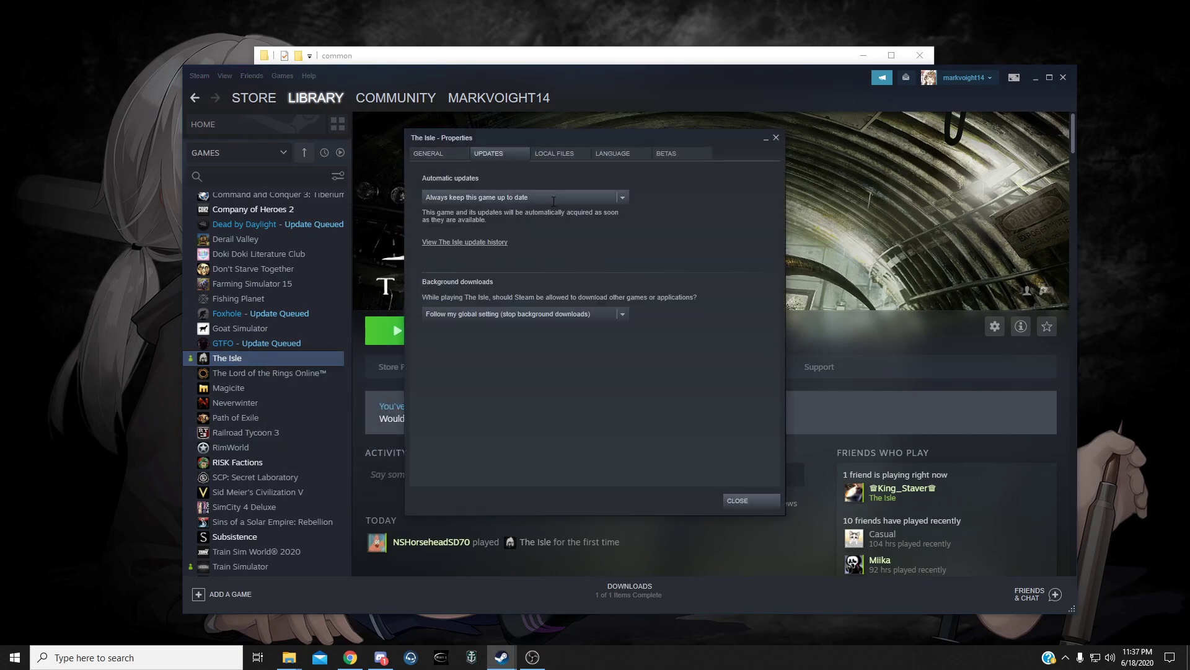
{"action": "left_click", "coordinate": [623, 197]}
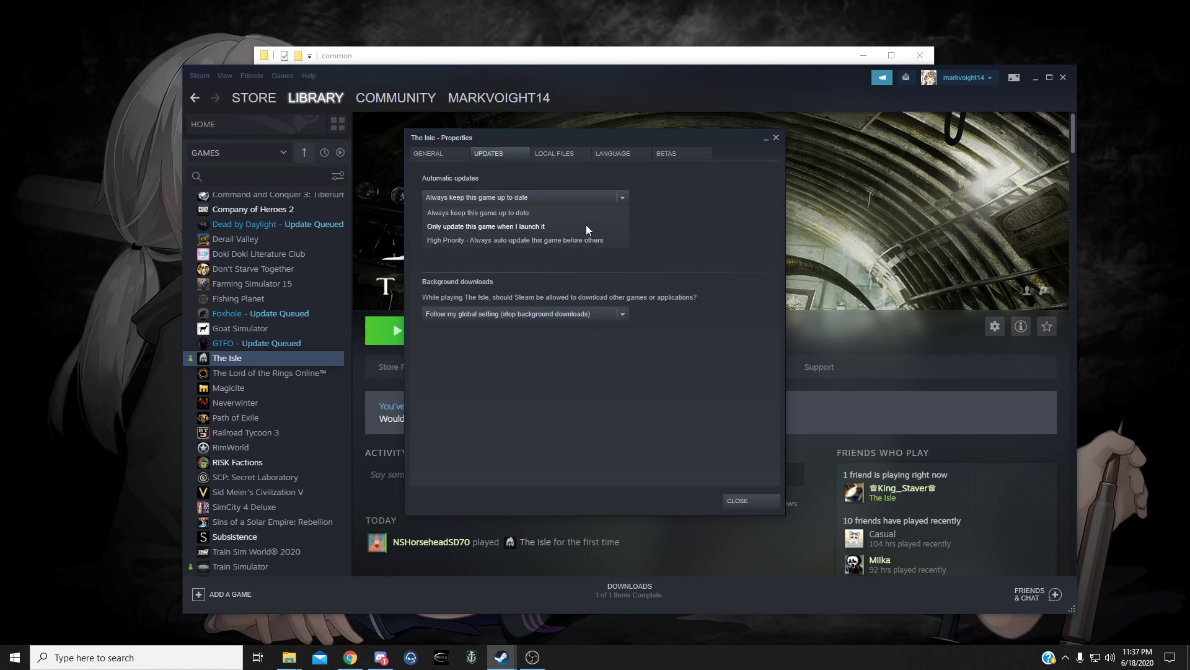
{"action": "left_click", "coordinate": [538, 227]}
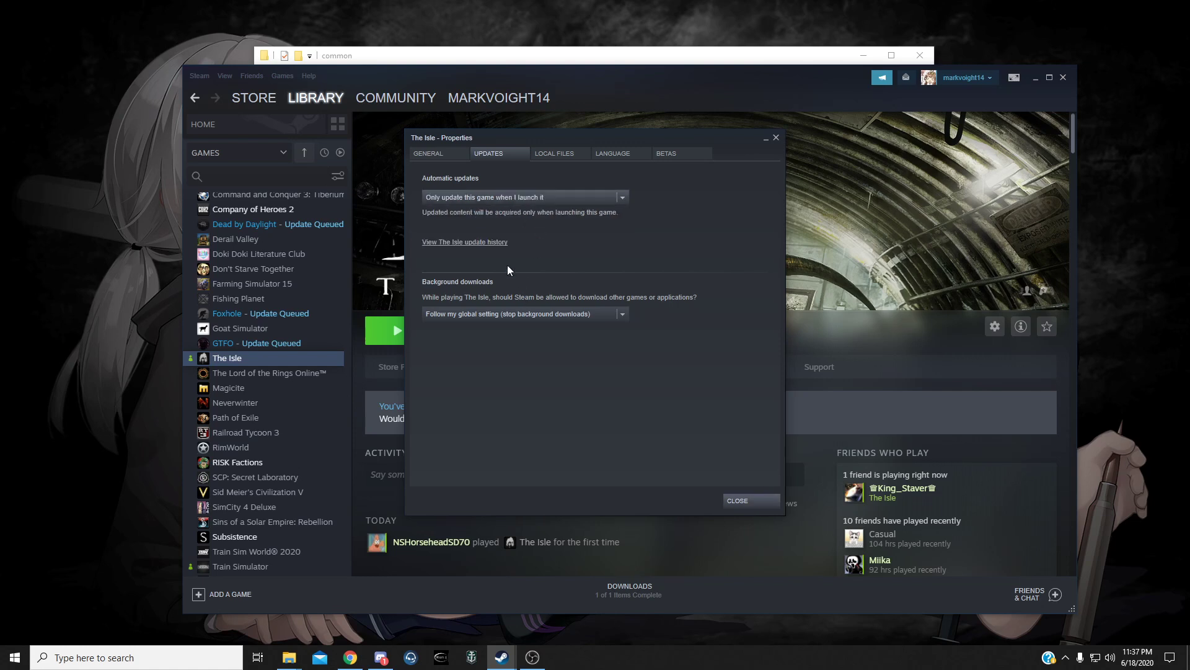
{"action": "left_click", "coordinate": [754, 499]}
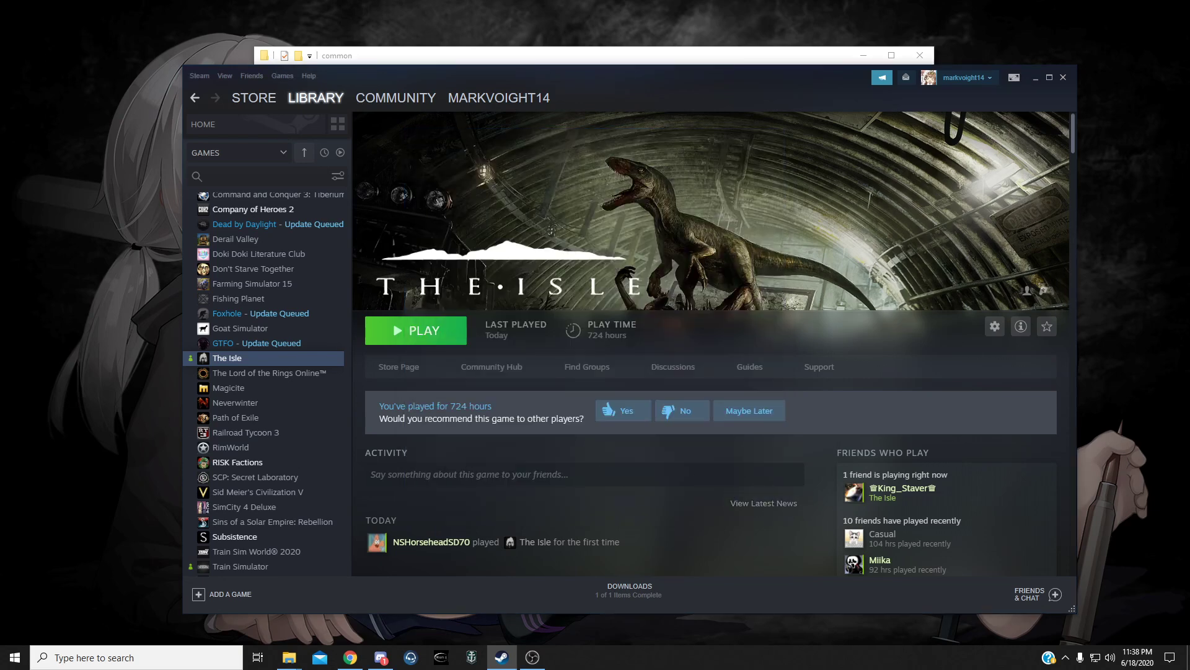
Switch to File Explorer and rename The Isle folder in common as The Isle Legacy.
{"action": "left_click", "coordinate": [441, 62]}
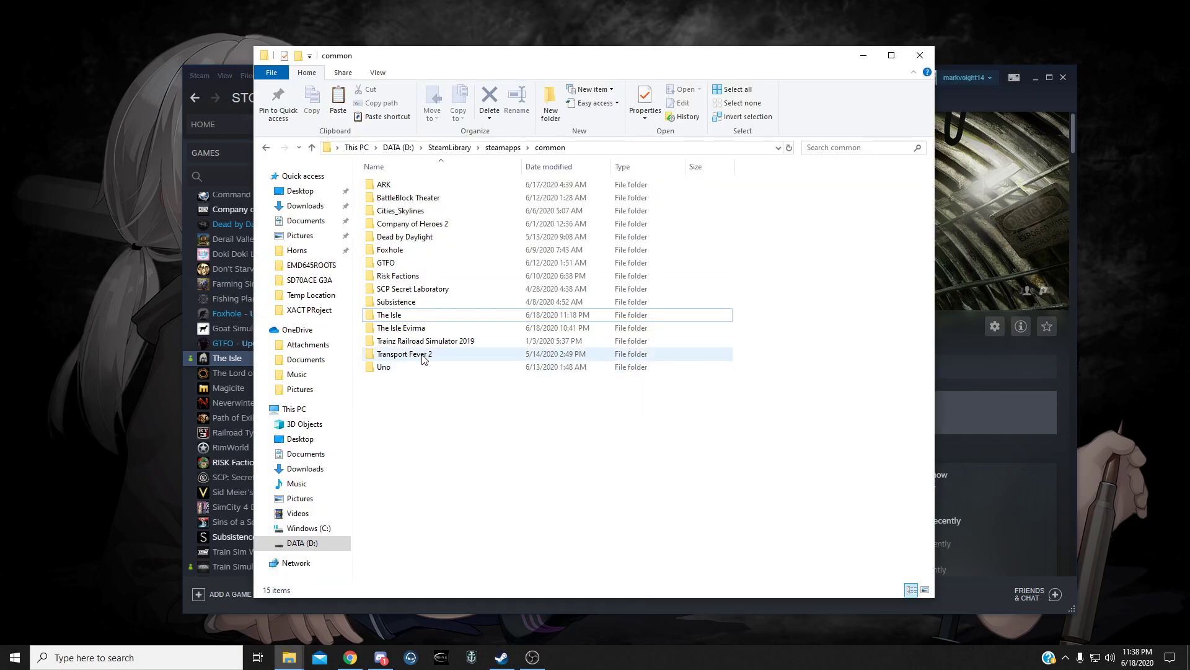
{"action": "left_click", "coordinate": [428, 327]}
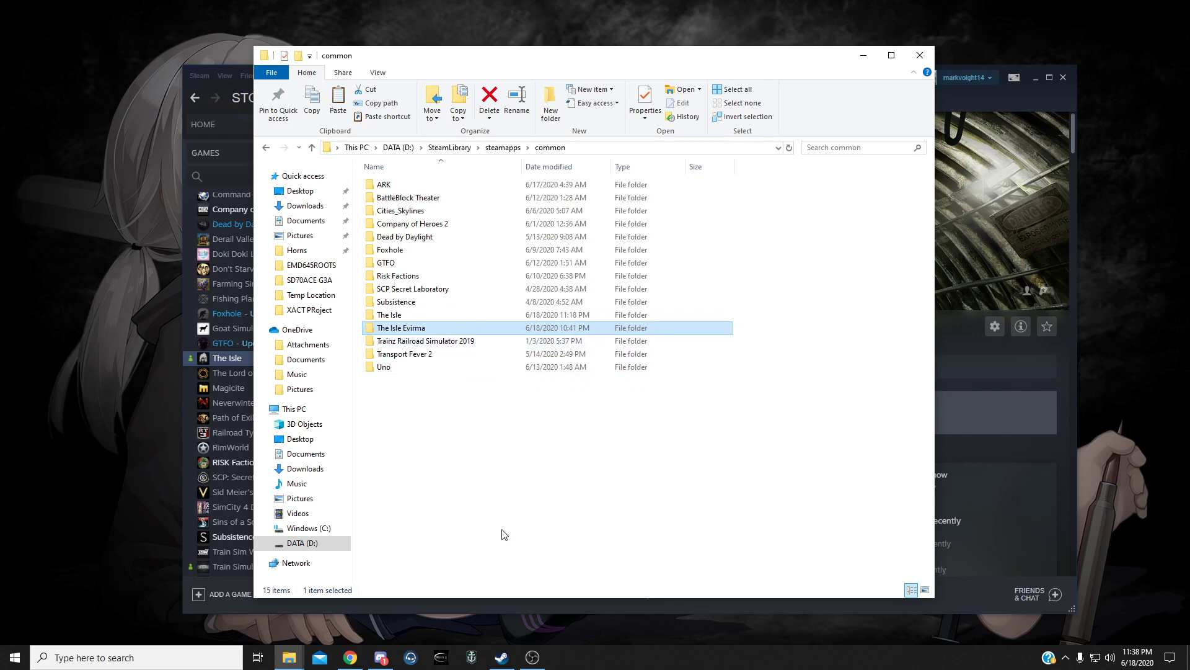
{"action": "left_click", "coordinate": [489, 317]}
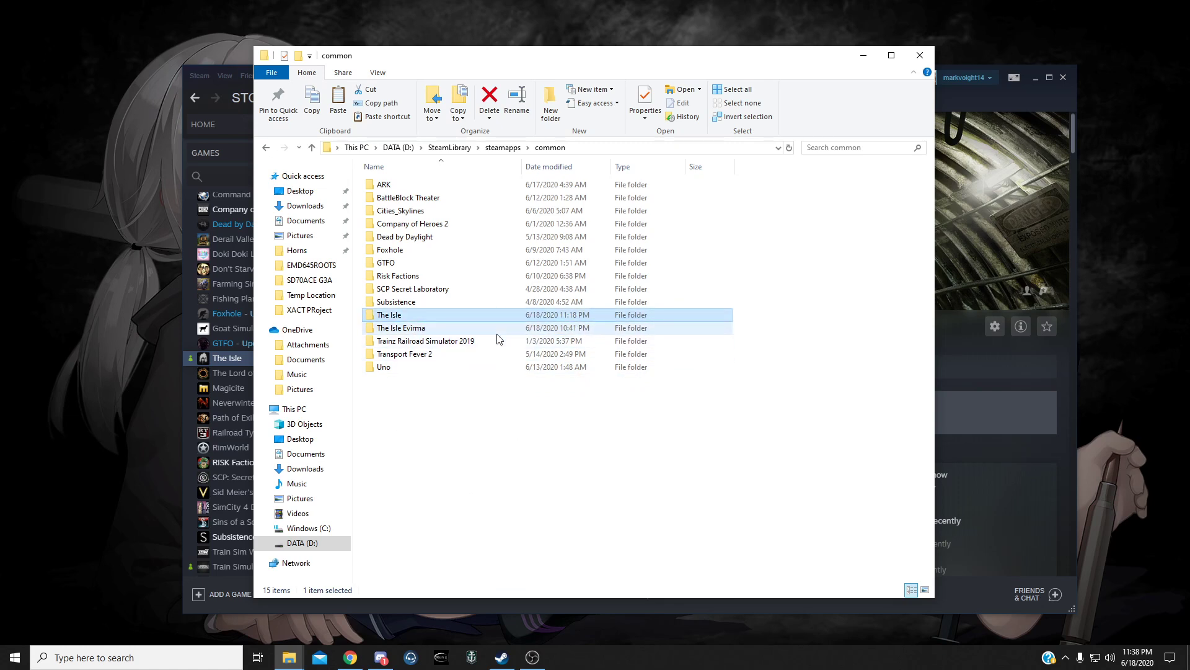
{"action": "left_click", "coordinate": [478, 326]}
{"action": "left_click", "coordinate": [404, 318]}
{"action": "left_click", "coordinate": [417, 332]}
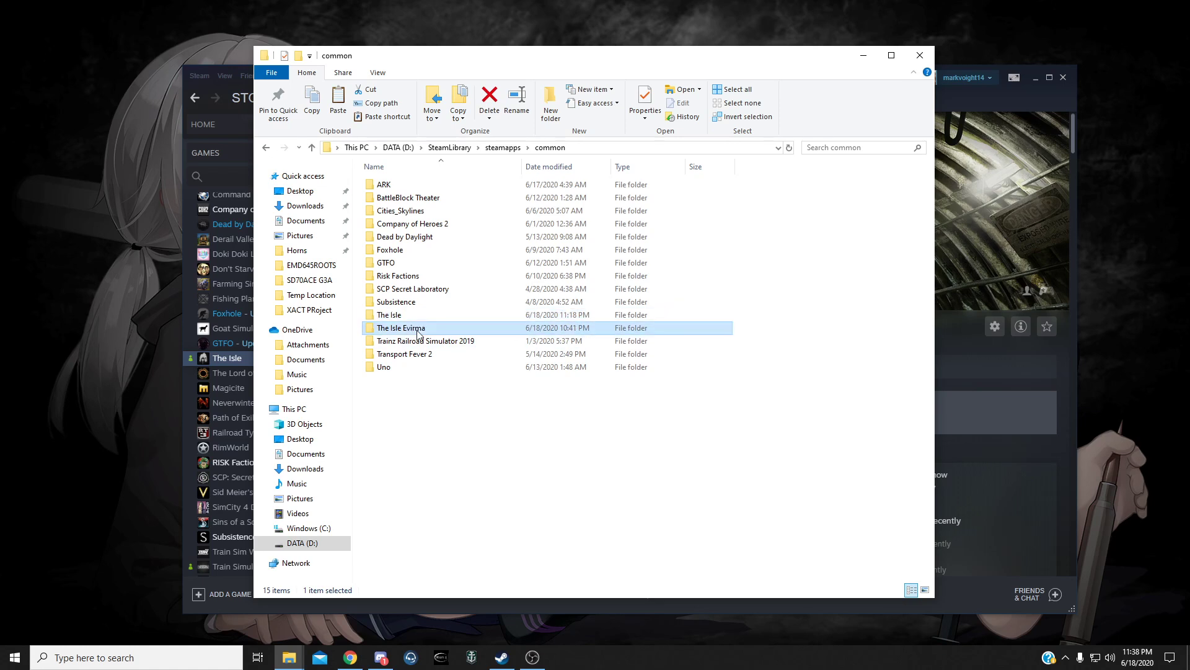
{"action": "left_click", "coordinate": [418, 315]}
{"action": "right_click", "coordinate": [422, 316]}
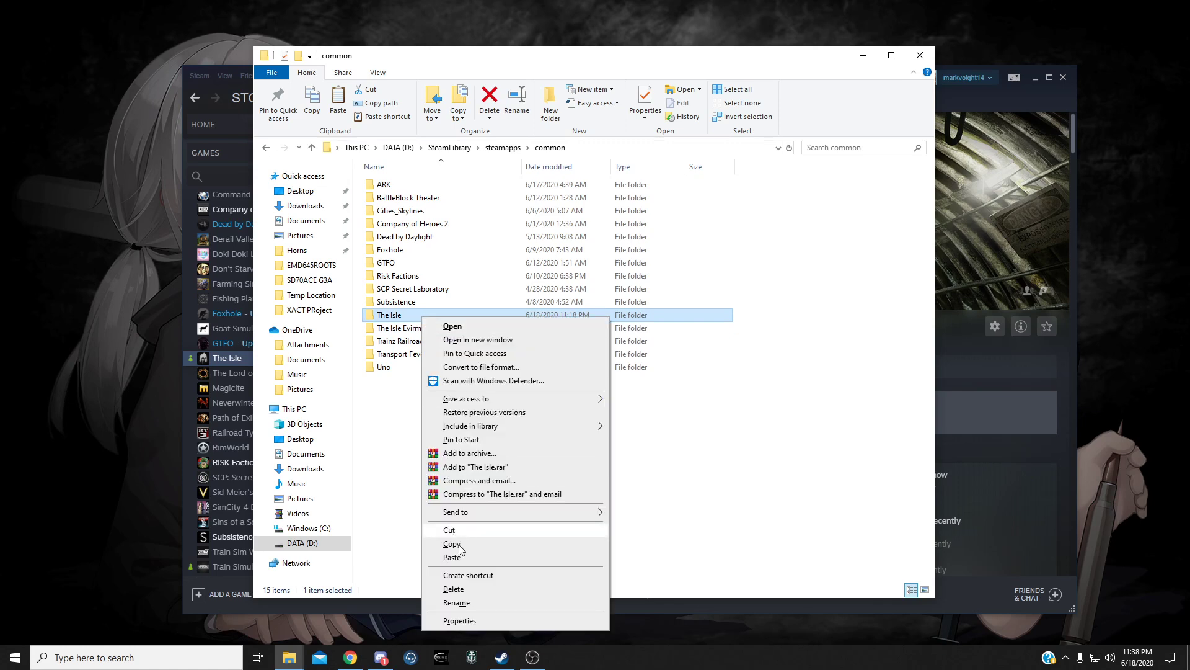
{"action": "left_click", "coordinate": [459, 603]}
{"action": "type", "text": "Legacy"}
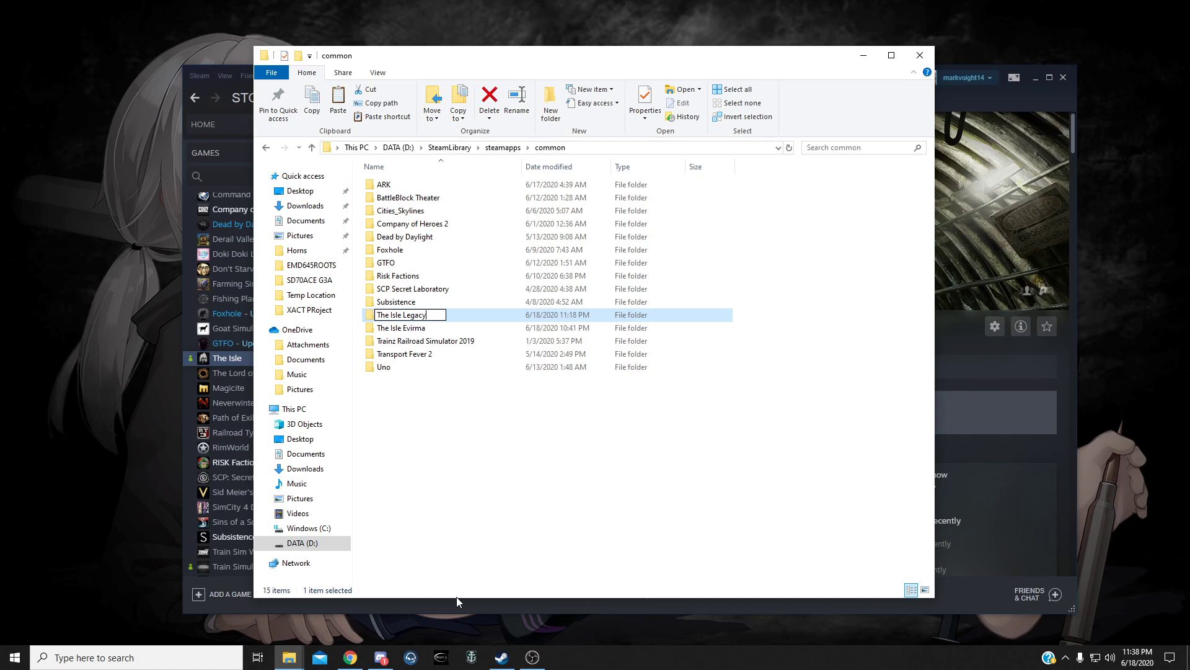
{"action": "left_click", "coordinate": [453, 355]}
Rename The Isle Evirma folder as The Isle.
{"action": "right_click", "coordinate": [440, 313]}
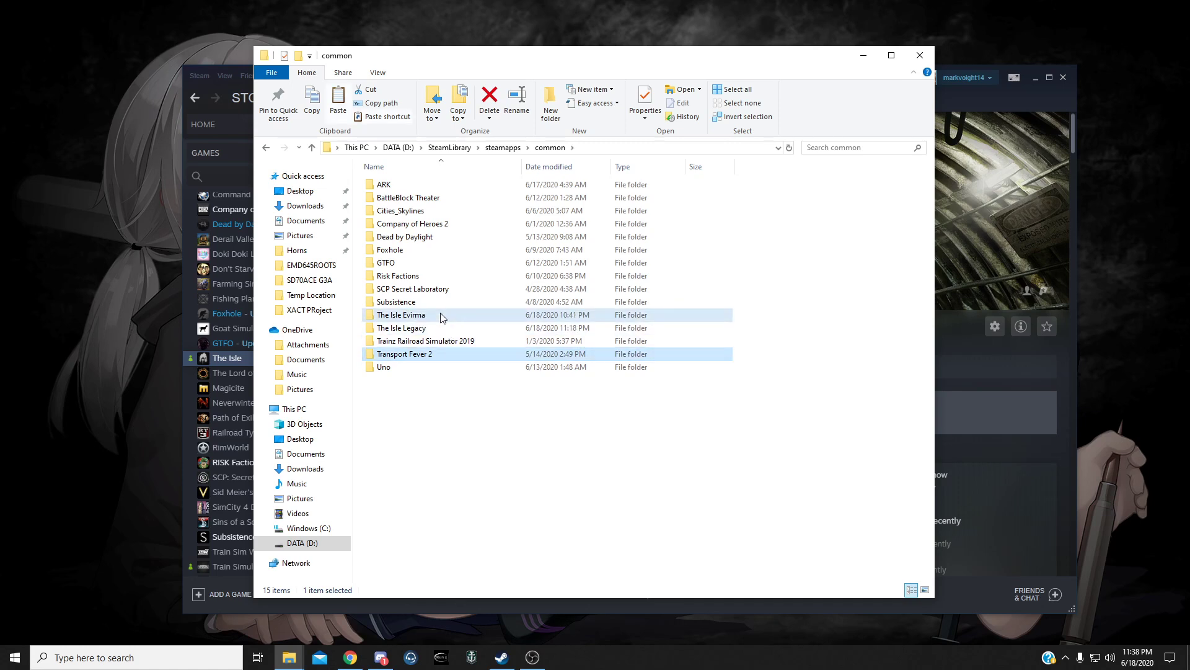
{"action": "left_click", "coordinate": [500, 606]}
{"action": "key", "text": "End"}
{"action": "key", "text": "BackSpace"}
{"action": "key", "text": "BackSpace"}
{"action": "key", "text": "BackSpace"}
{"action": "key", "text": "BackSpace"}
{"action": "key", "text": "BackSpace"}
{"action": "key", "text": "BackSpace"}
{"action": "key", "text": "BackSpace"}
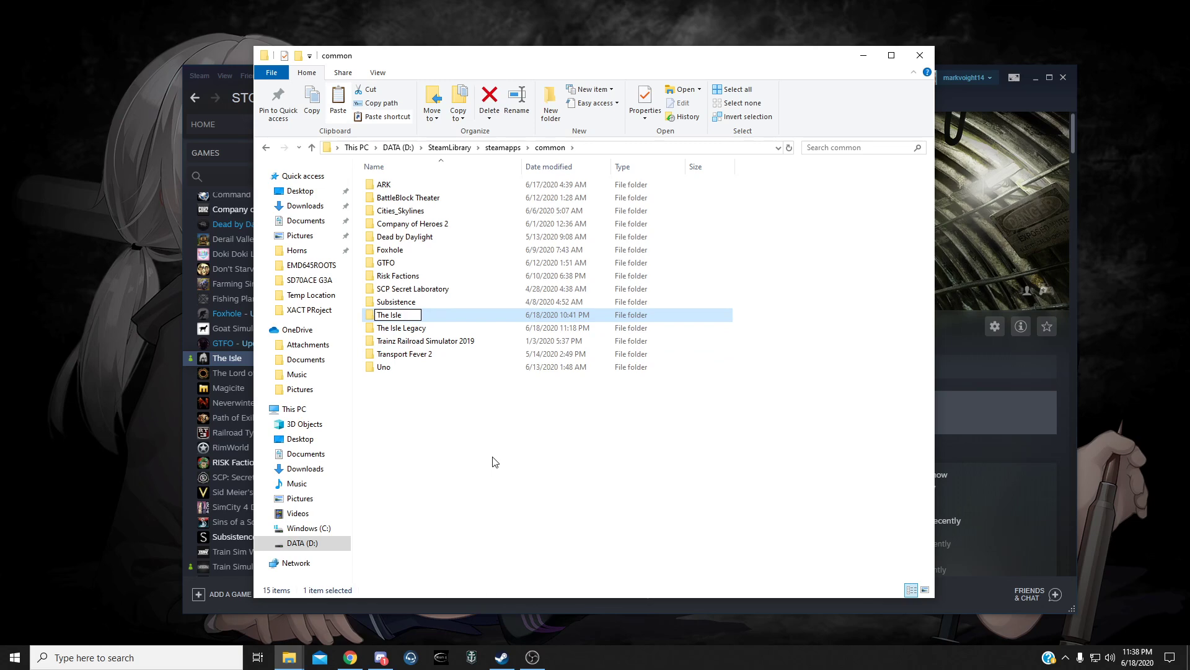
{"action": "left_click", "coordinate": [494, 462]}
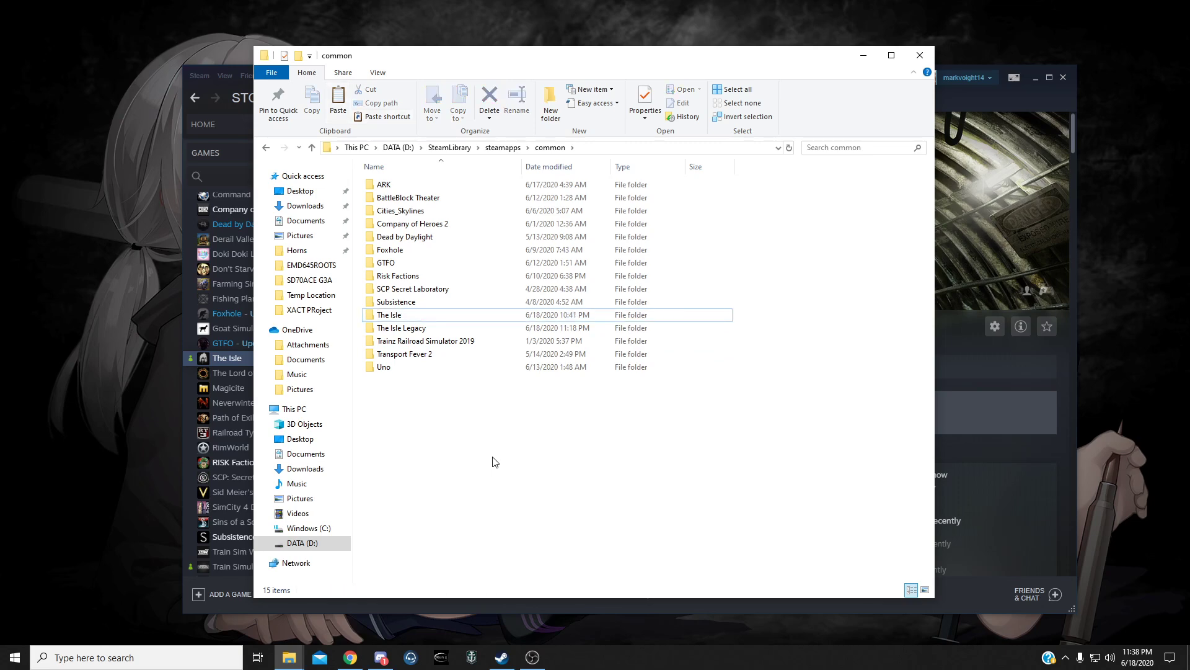
Close the common folder window, launch The Isle from the Steam library and acknowledge the Evrima welcome notice.
{"action": "left_click", "coordinate": [920, 55]}
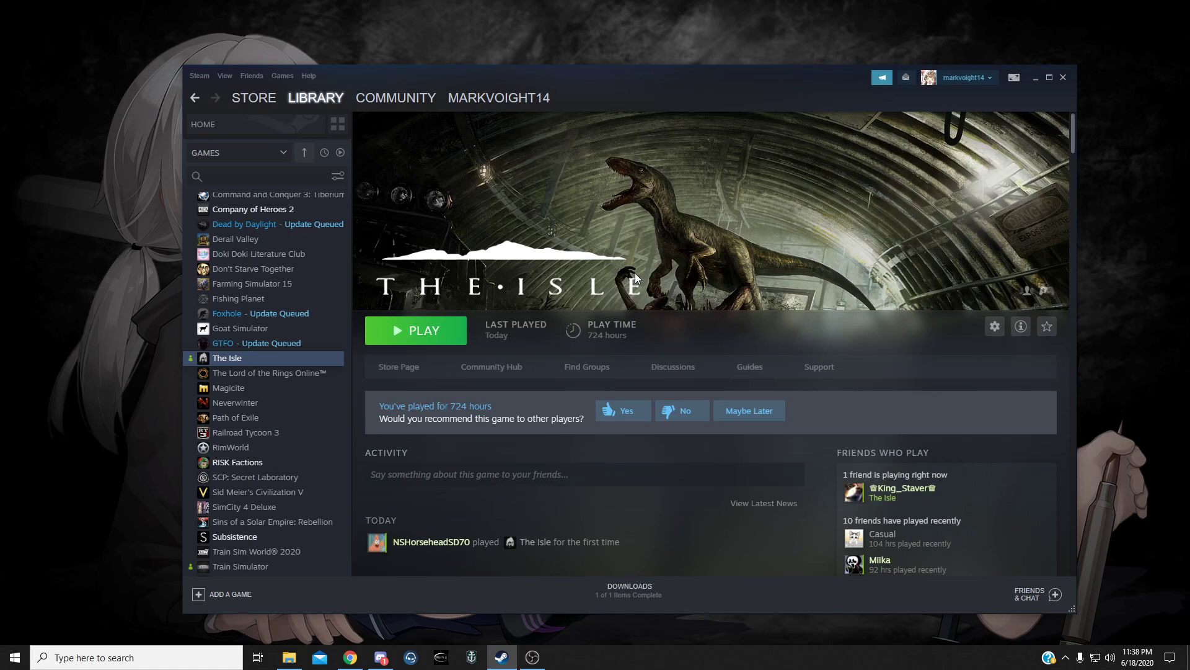
{"action": "left_click", "coordinate": [425, 332]}
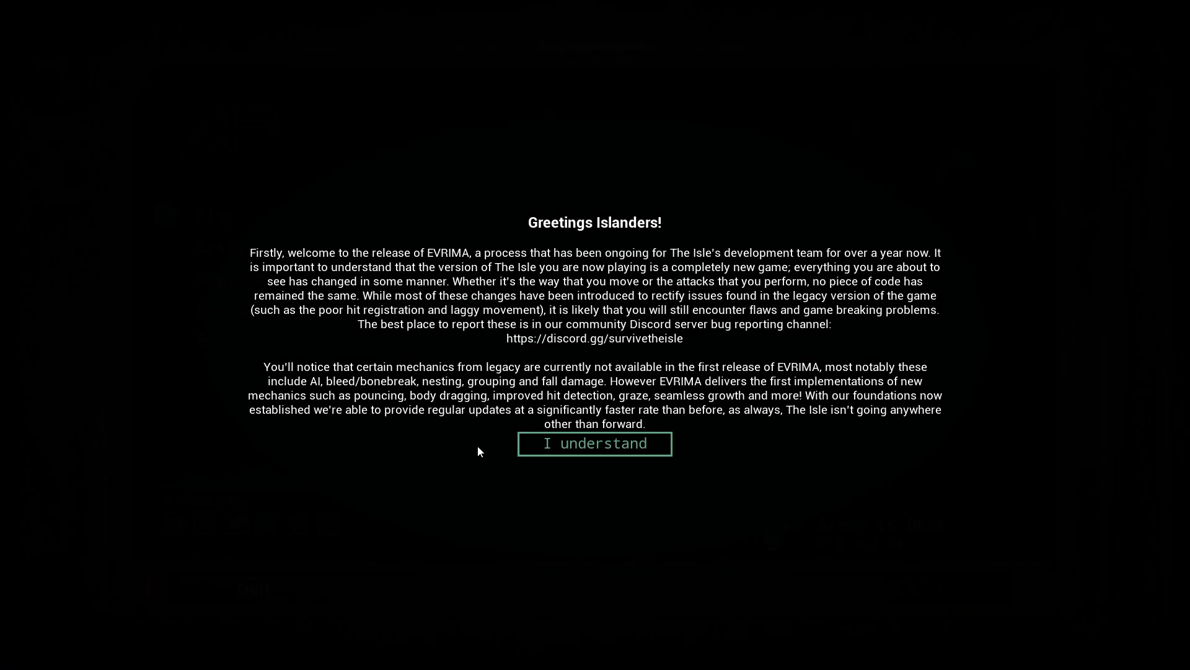
{"action": "left_click", "coordinate": [554, 444]}
View the game's dinosaur and human selection screen, log out to the main menu and quit the game.
{"action": "left_click", "coordinate": [218, 229]}
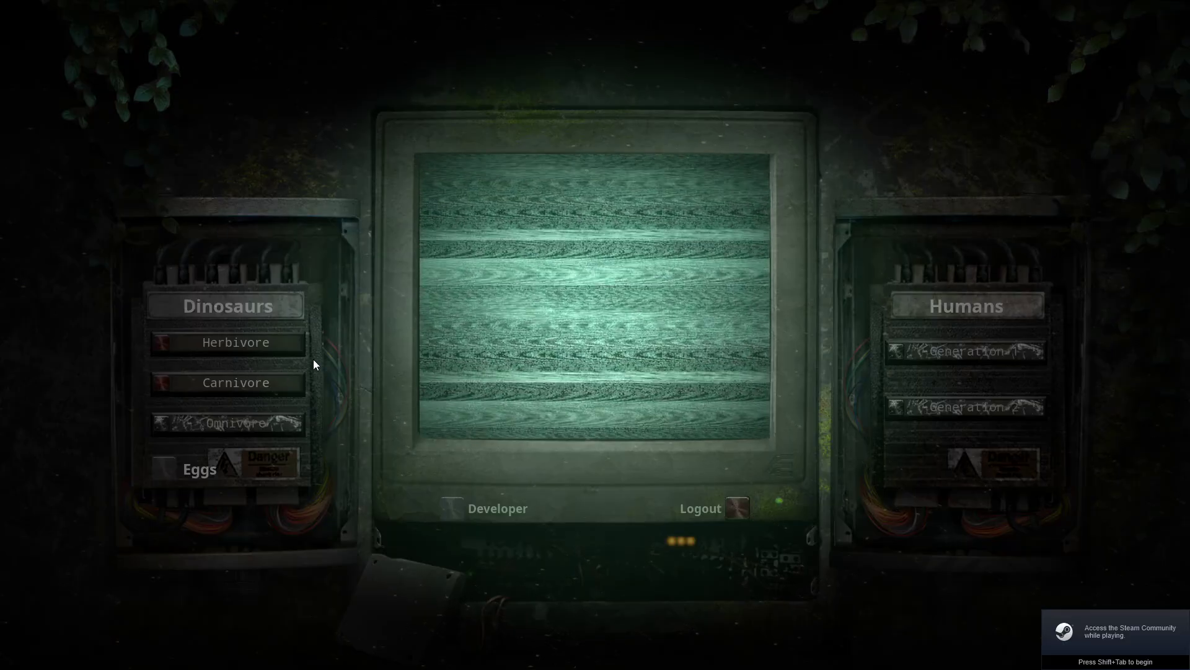
{"action": "left_click", "coordinate": [738, 508]}
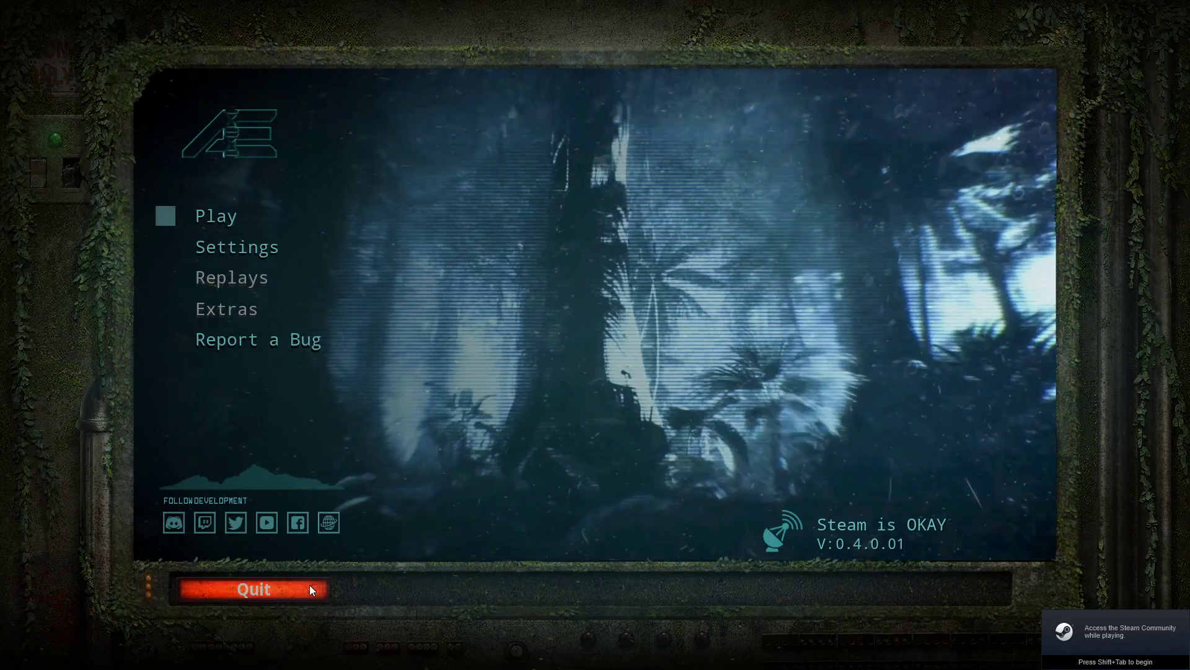
{"action": "left_click", "coordinate": [310, 585]}
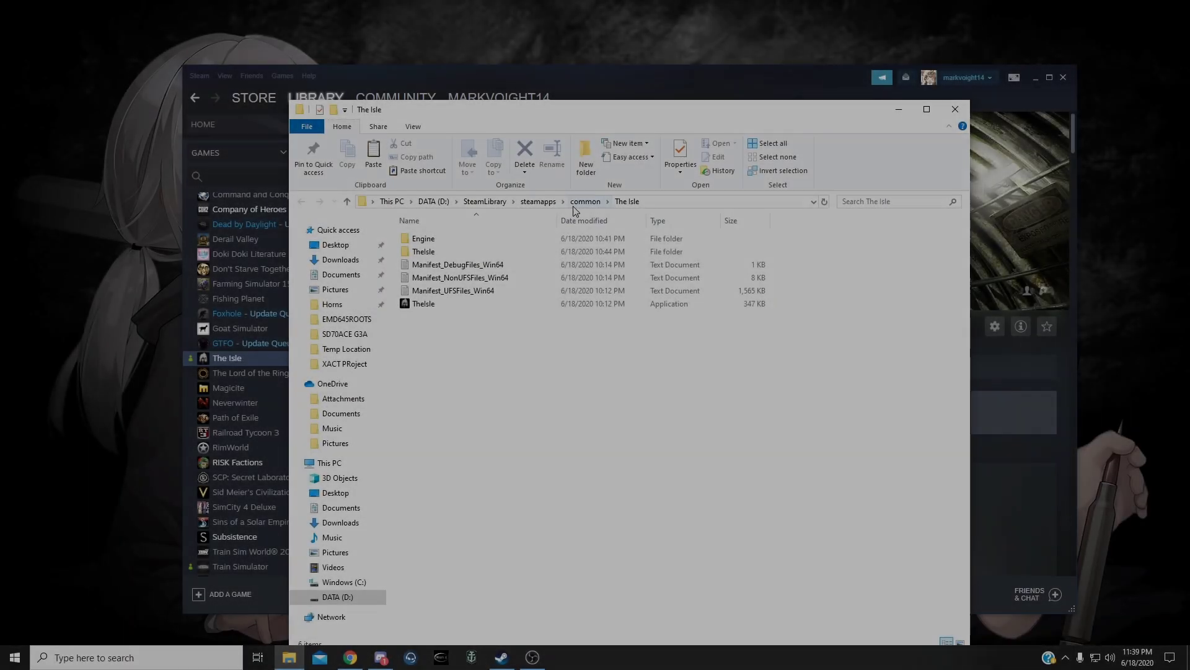
Go to the common folder in File Explorer and rename The Isle folder as The Isle Evrima.
{"action": "left_click", "coordinate": [577, 205]}
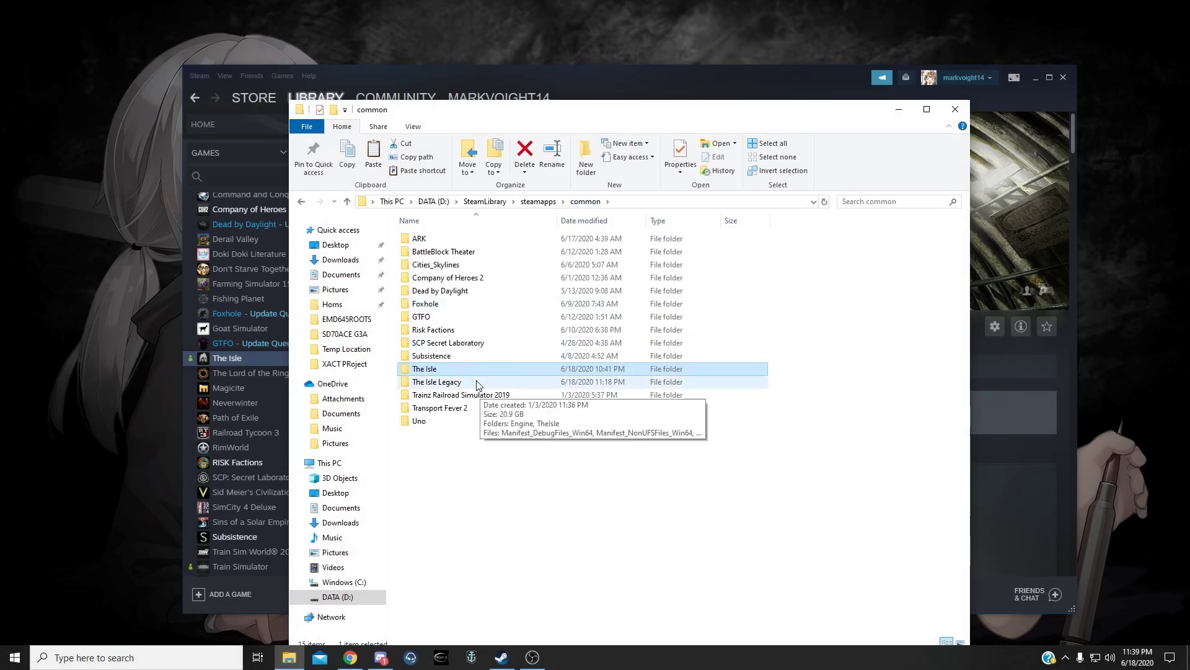
{"action": "right_click", "coordinate": [460, 373]}
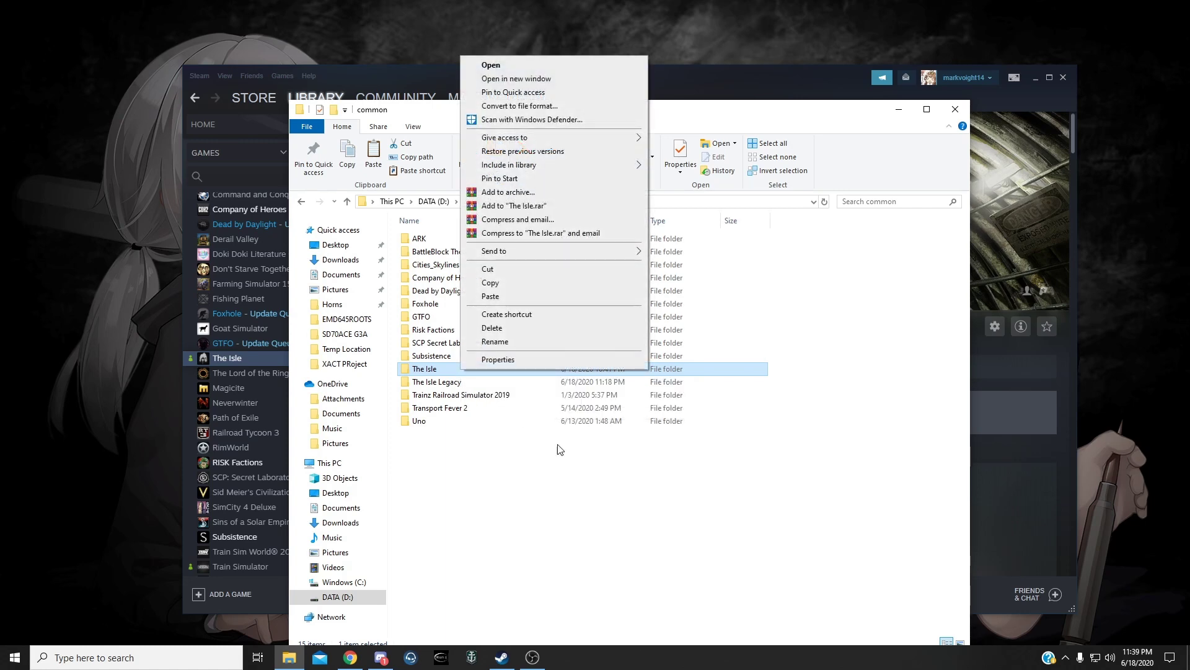
{"action": "left_click", "coordinate": [530, 343]}
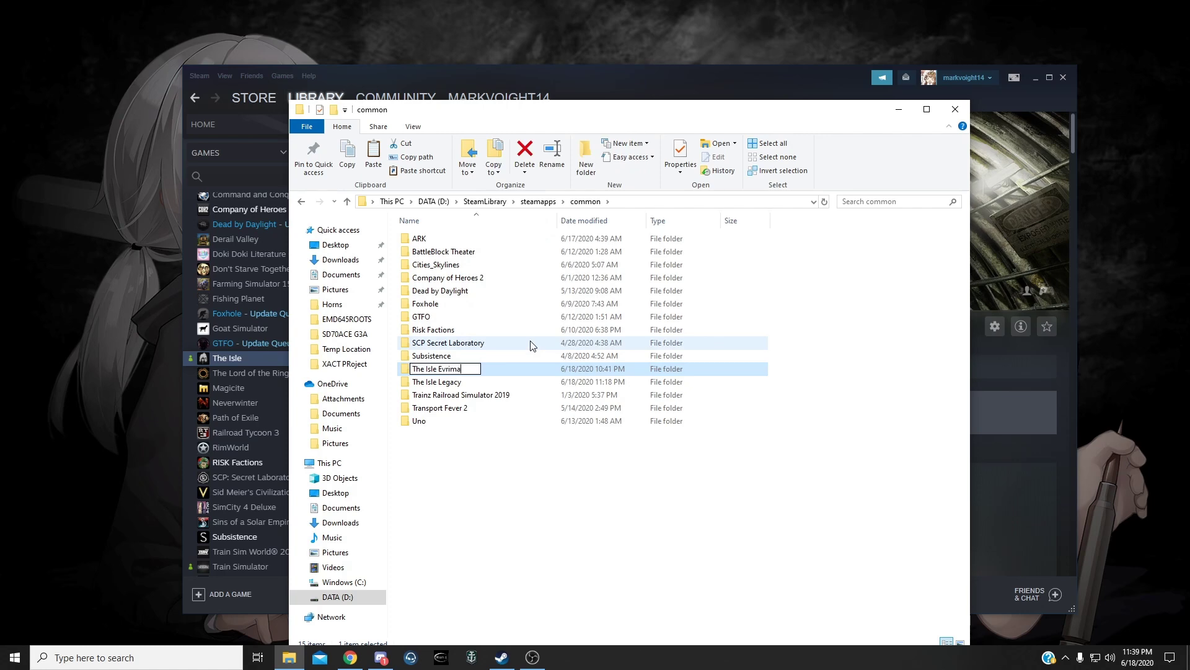
{"action": "left_click", "coordinate": [496, 457]}
Rename The Isle Legacy folder in common as The Isle.
{"action": "right_click", "coordinate": [492, 382]}
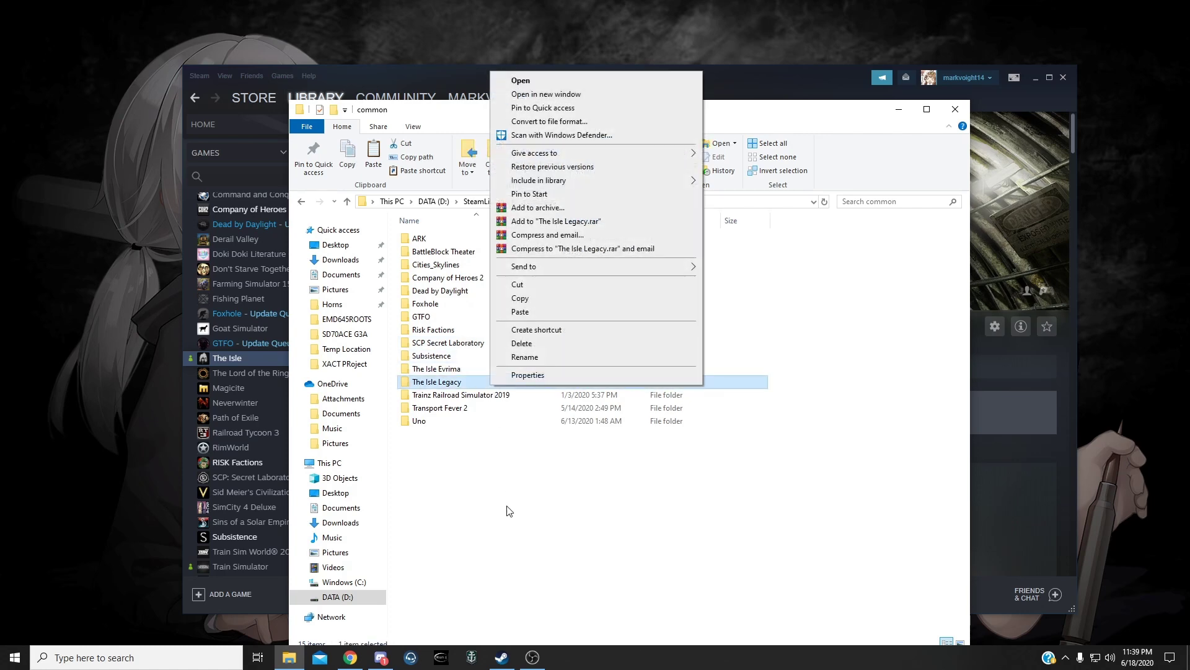
{"action": "left_click", "coordinate": [526, 364]}
{"action": "key", "text": "End"}
{"action": "key", "text": "BackSpace"}
{"action": "key", "text": "BackSpace"}
{"action": "key", "text": "BackSpace"}
{"action": "key", "text": "BackSpace"}
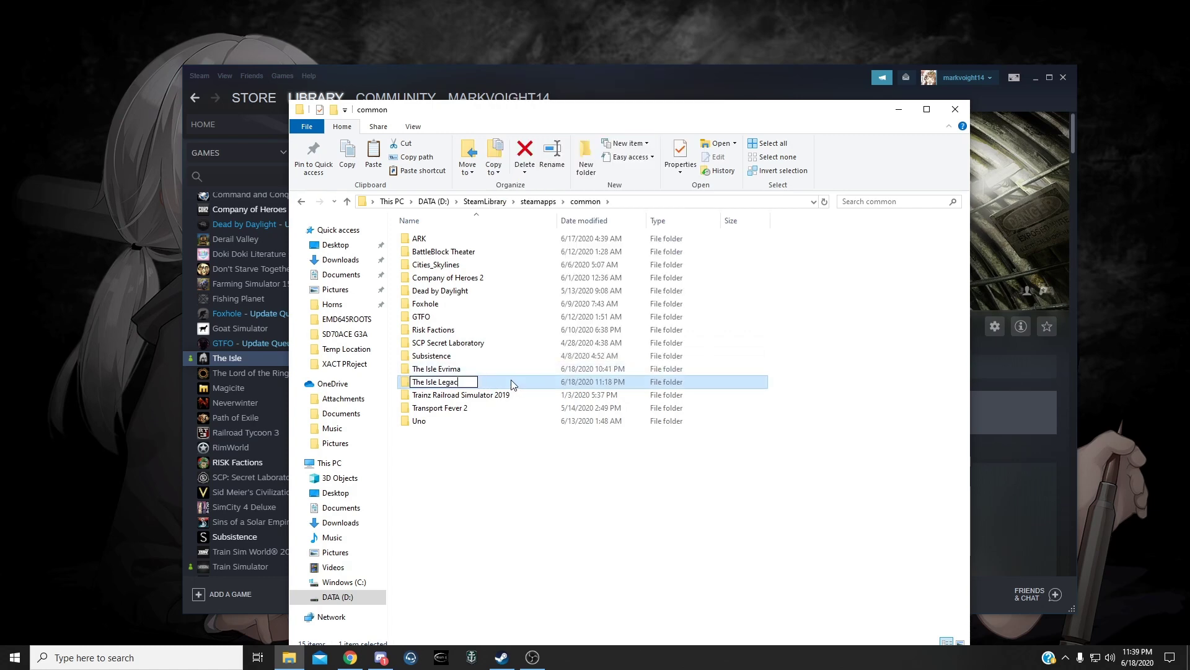
{"action": "key", "text": "BackSpace"}
{"action": "key", "text": "BackSpace"}
{"action": "key", "text": "BackSpace"}
{"action": "left_click", "coordinate": [487, 481]}
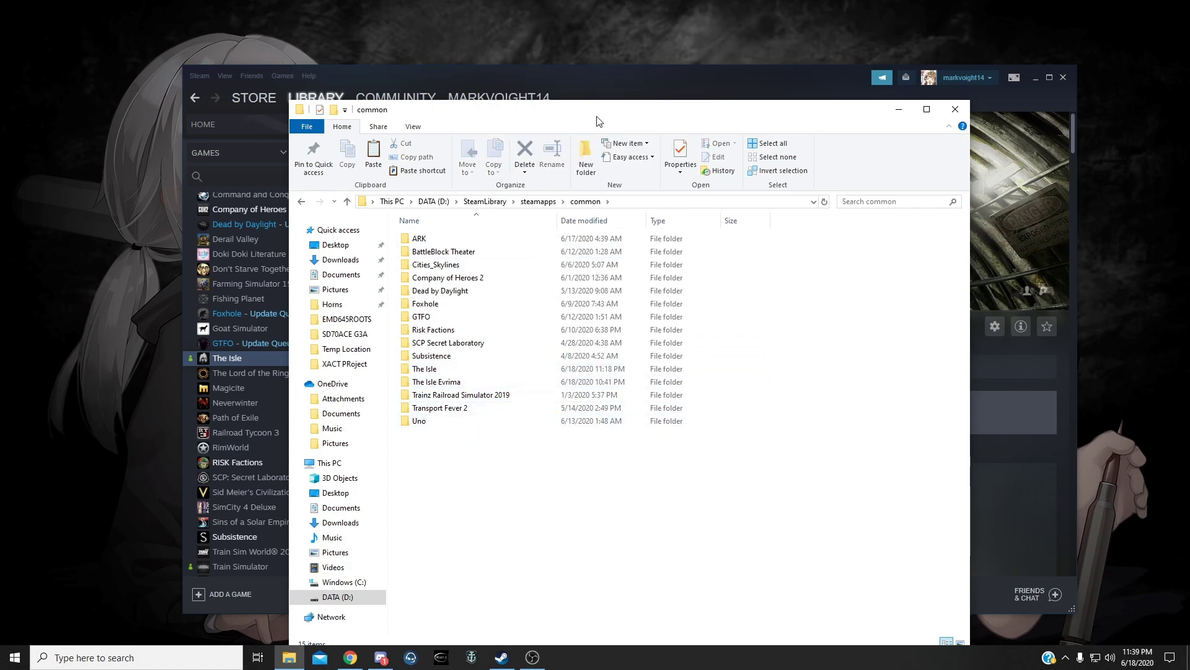
Switch to Steam and launch The Isle with the Legacy folder in place.
{"action": "left_click", "coordinate": [600, 91]}
{"action": "left_click", "coordinate": [425, 338]}
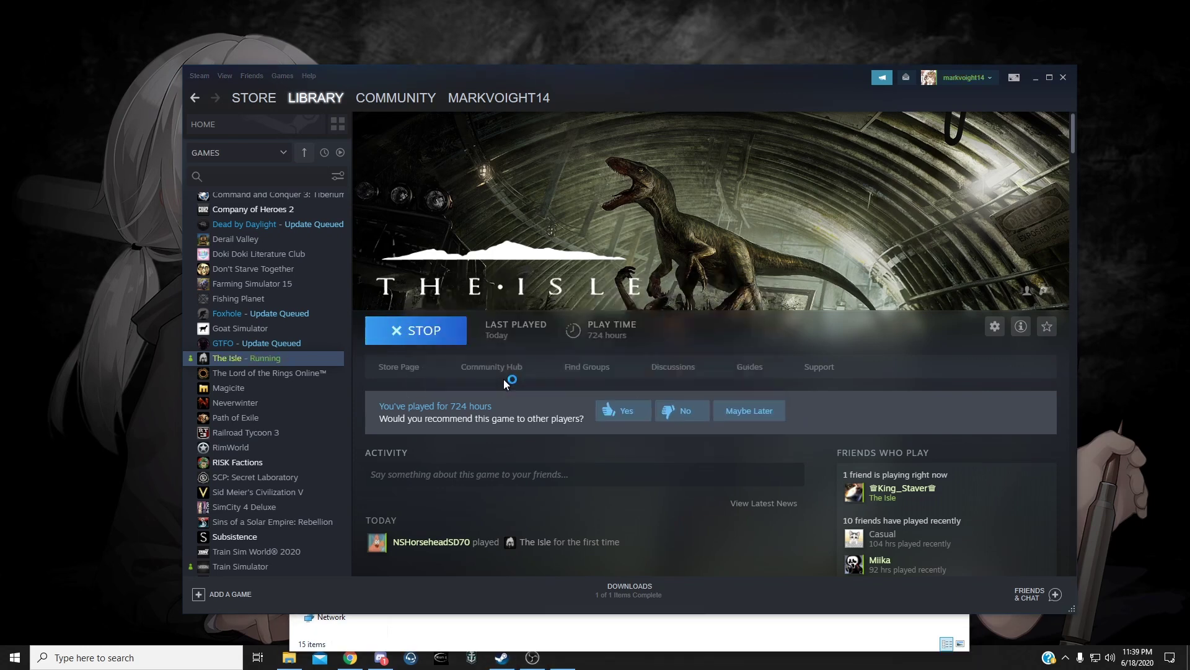